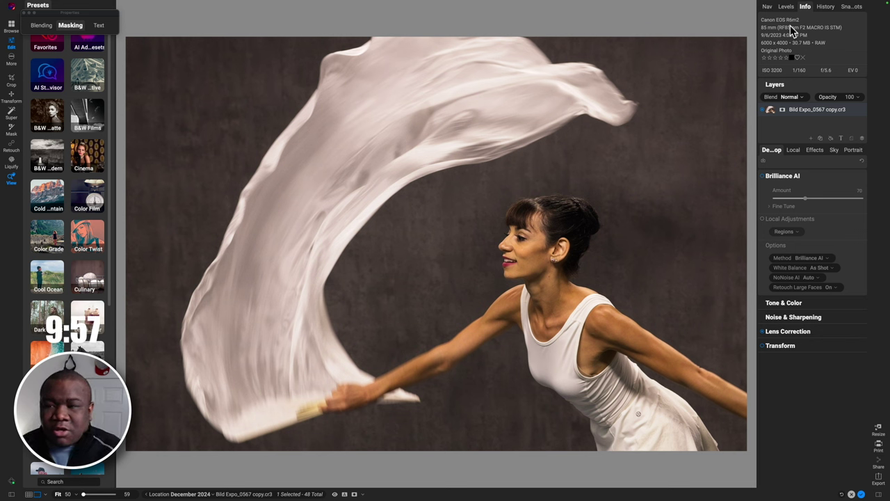
Step: Enable Brilliance AI under Tone & Color for automatic corrections such as Exposure 0.24 and Highlights -33
left_click(782, 178)
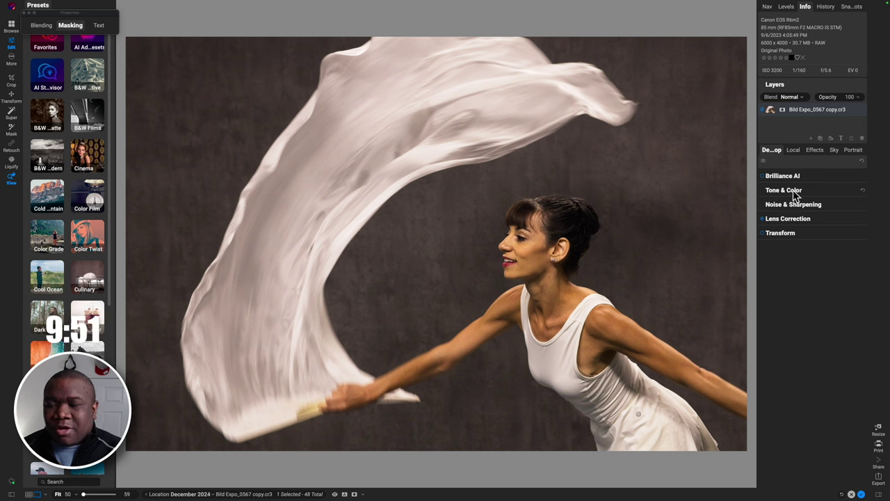
left_click(792, 191)
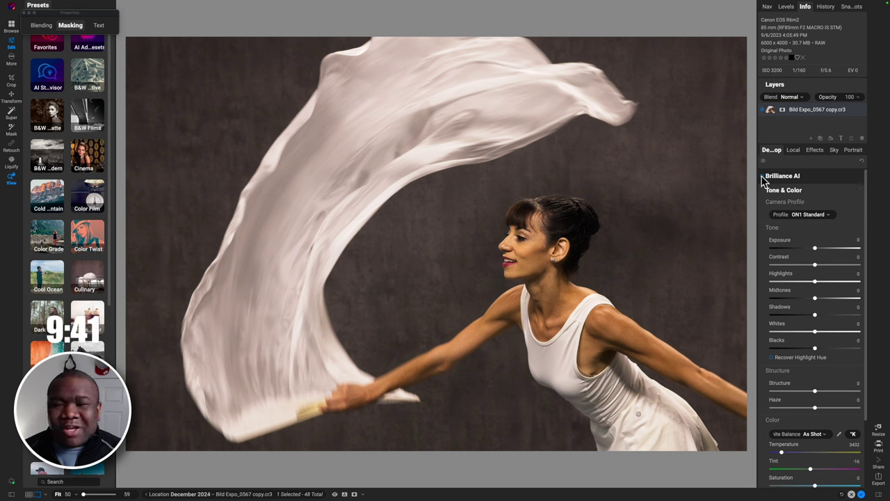
left_click(762, 179)
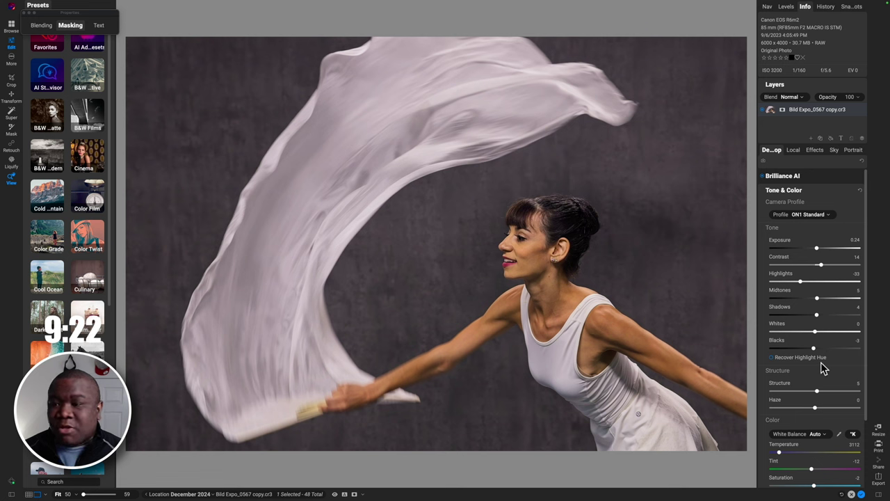
left_click(811, 216)
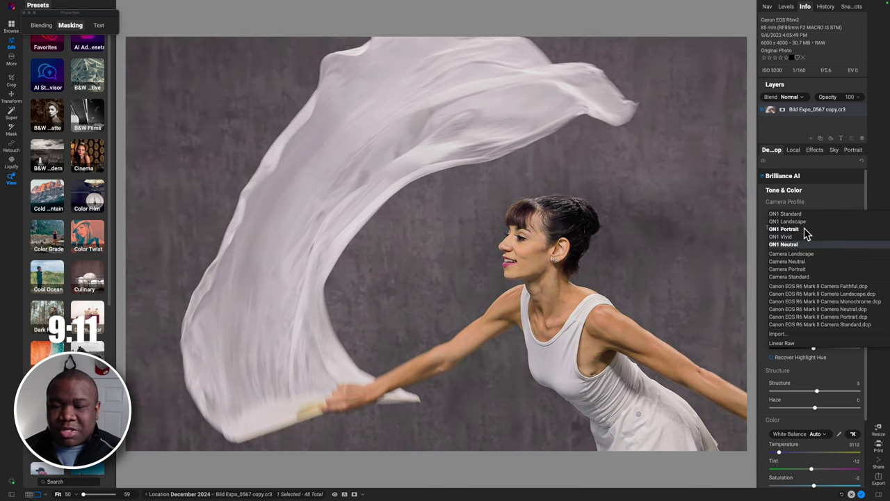
Step: Preview the Camera Standard, Canon Landscape and Monochrome profiles, then apply Camera Portrait
key("Down")
key("Down")
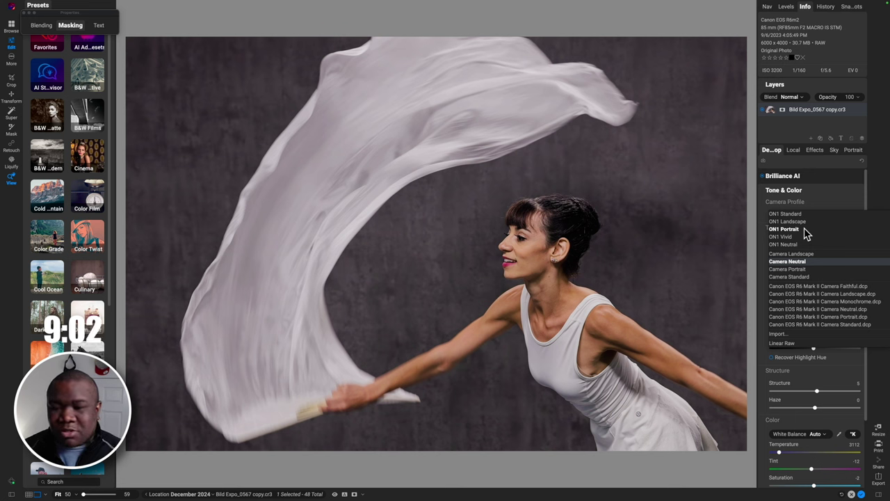
key("Down")
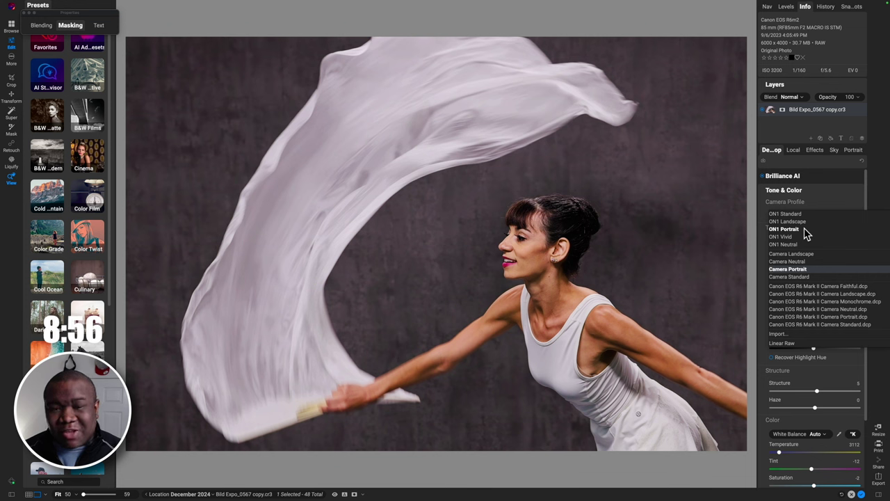
key("Down")
key("Down")
key("Down")
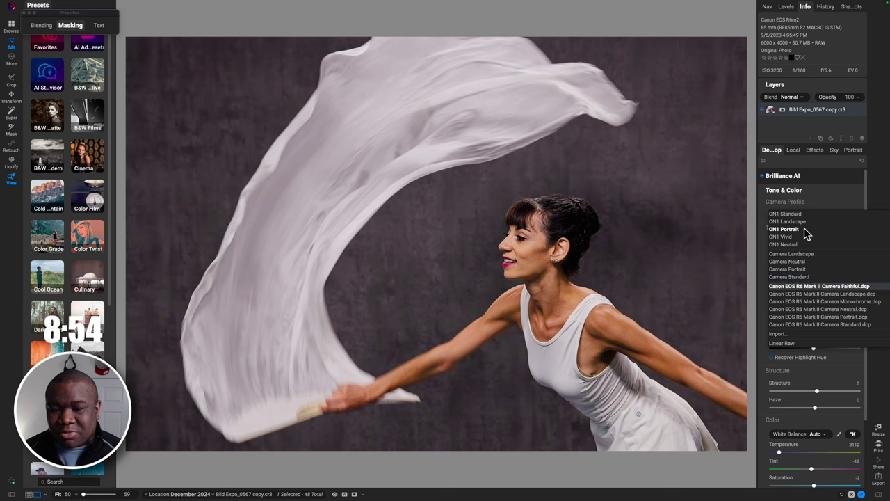
key("Down")
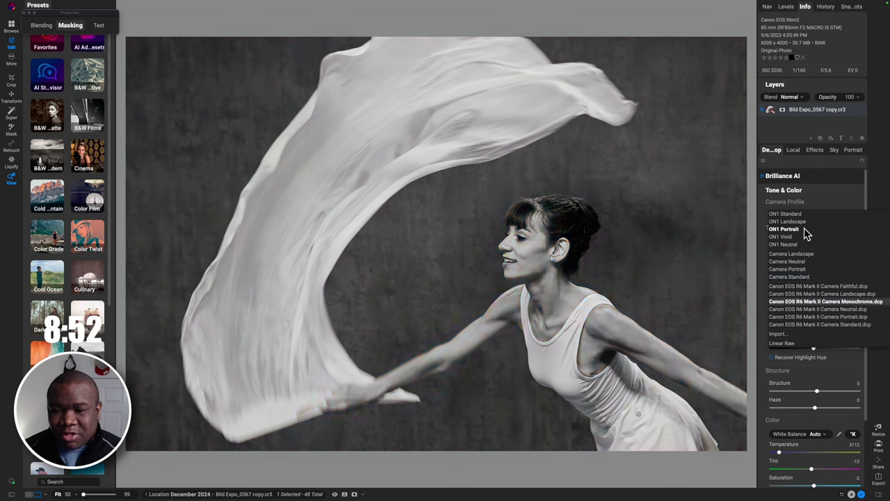
key("Down")
key("Down")
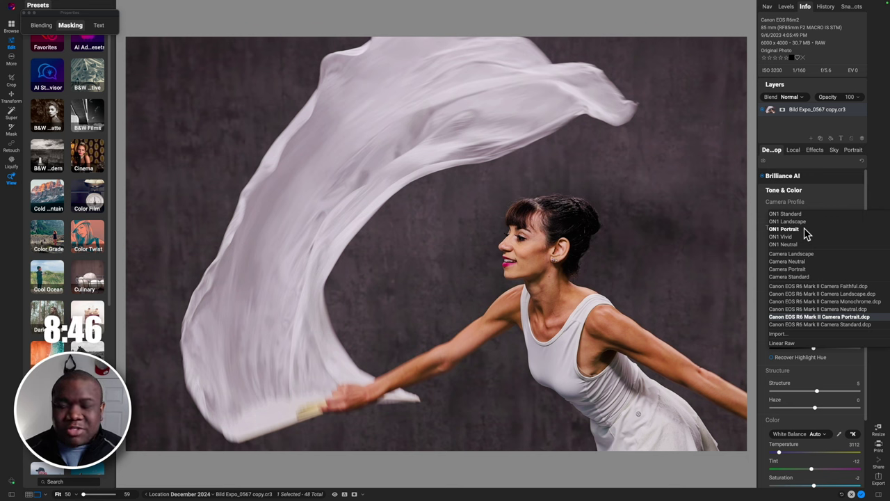
key("Down")
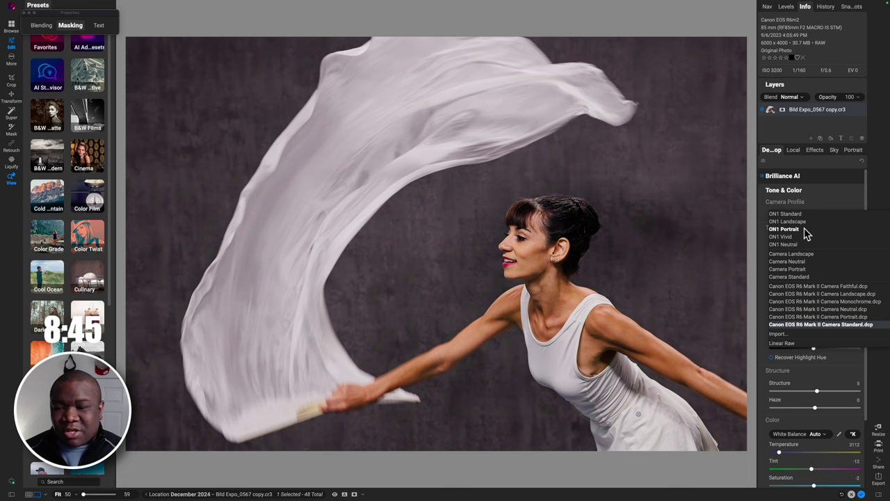
key("Up")
key("Up")
key("Up")
key("Up")
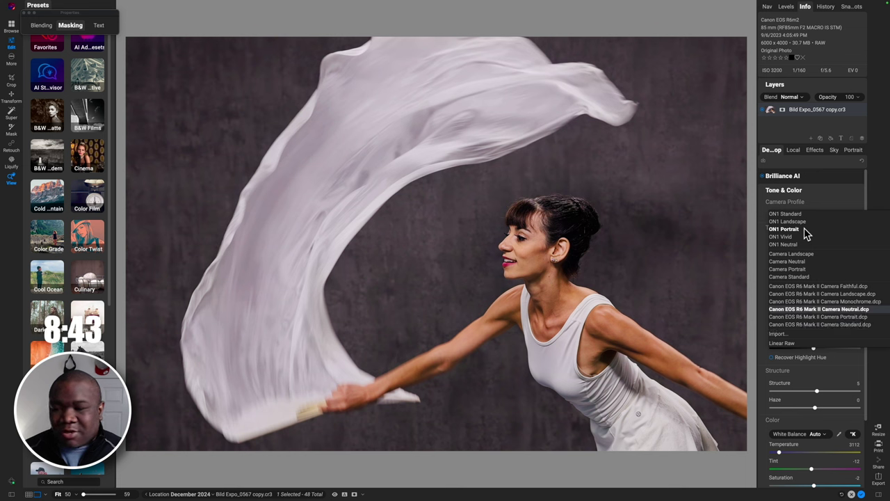
key("Up")
key("Up")
key("Up")
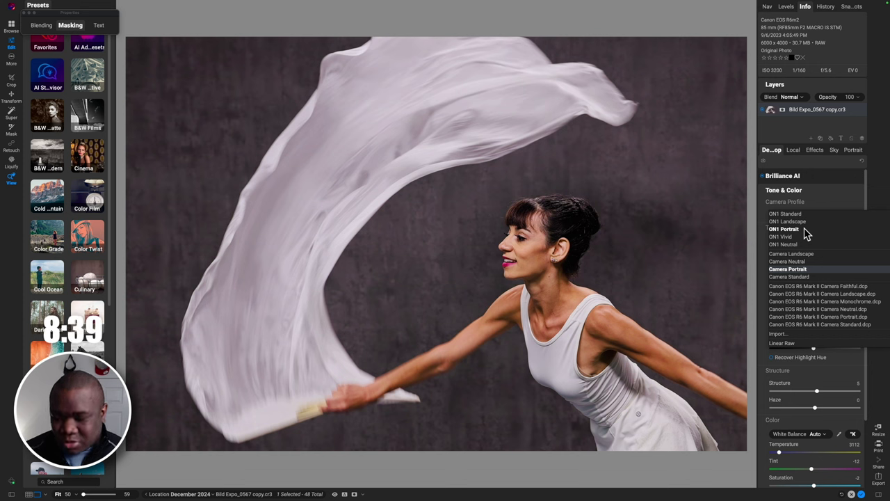
key("Return")
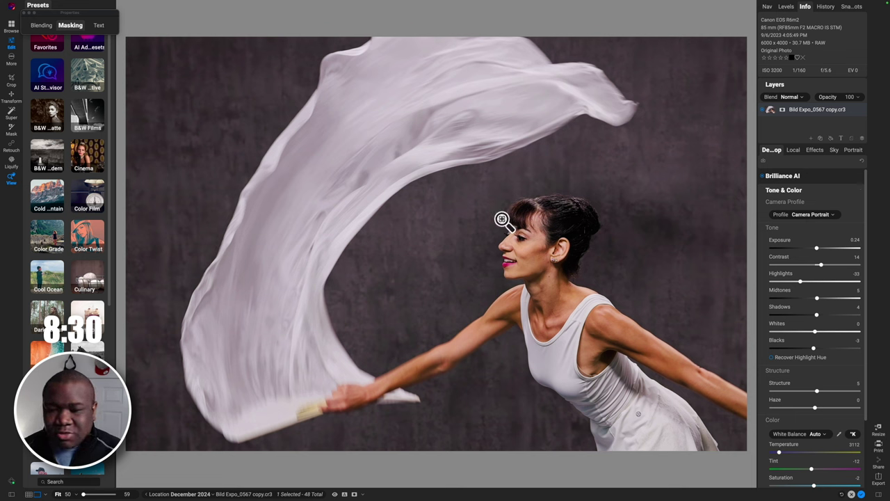
left_click(814, 151)
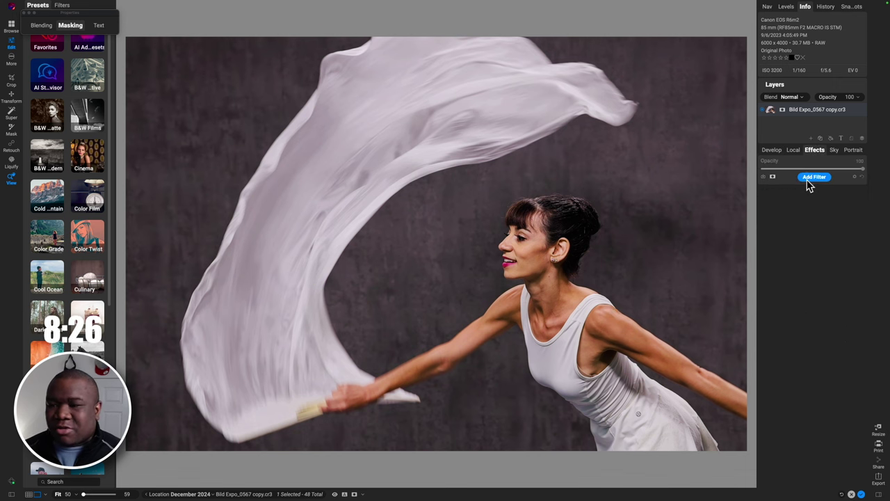
Step: Add a Color Enhancer filter and drag its Red saturation down to -26
left_click(807, 178)
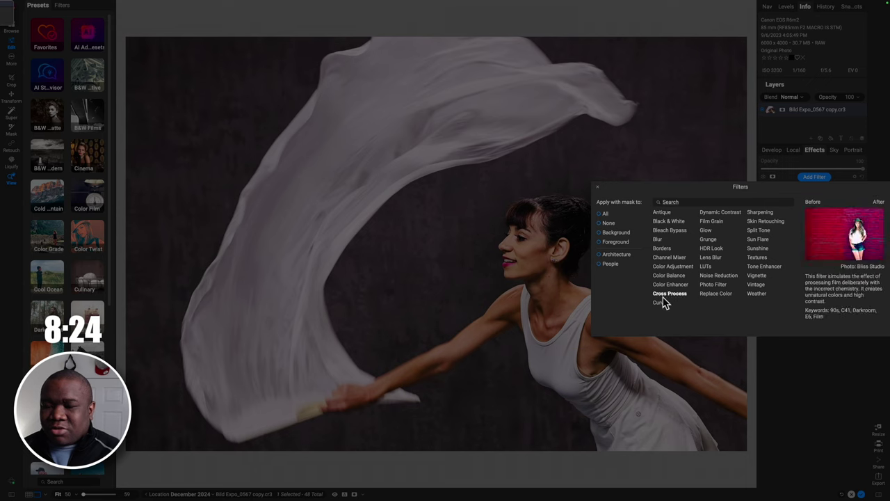
left_click(681, 285)
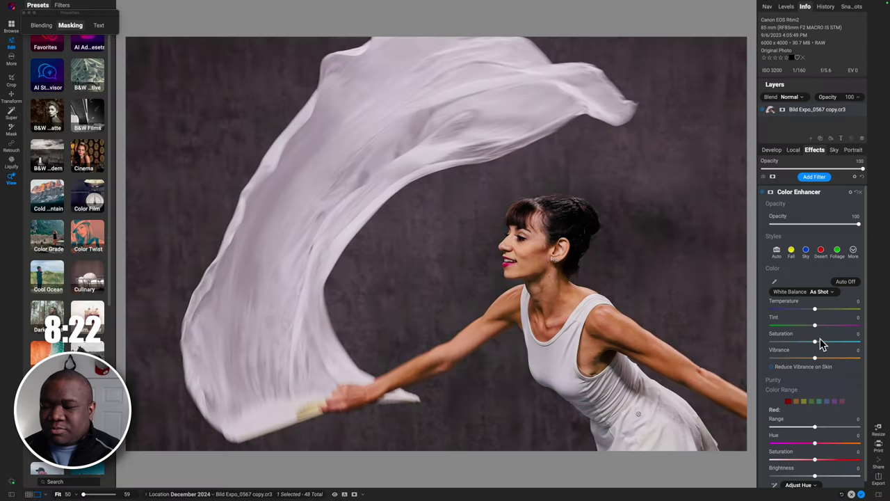
scroll(834, 368, "down", 1)
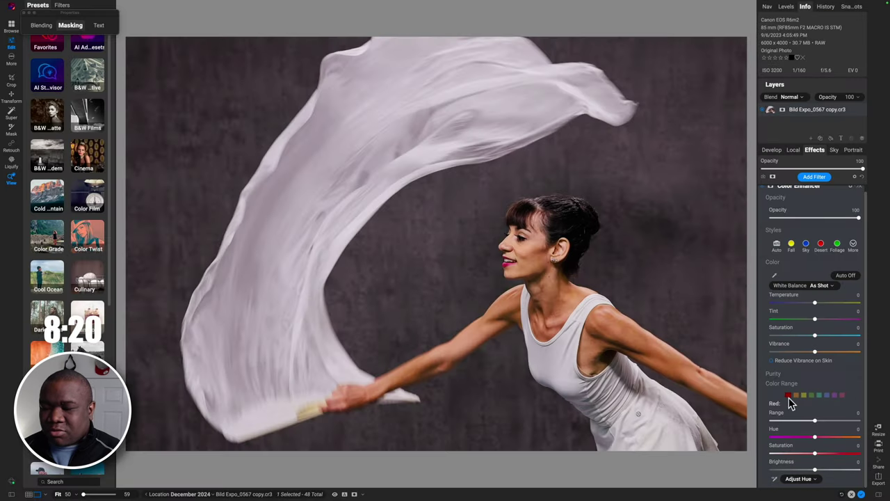
left_click(773, 84)
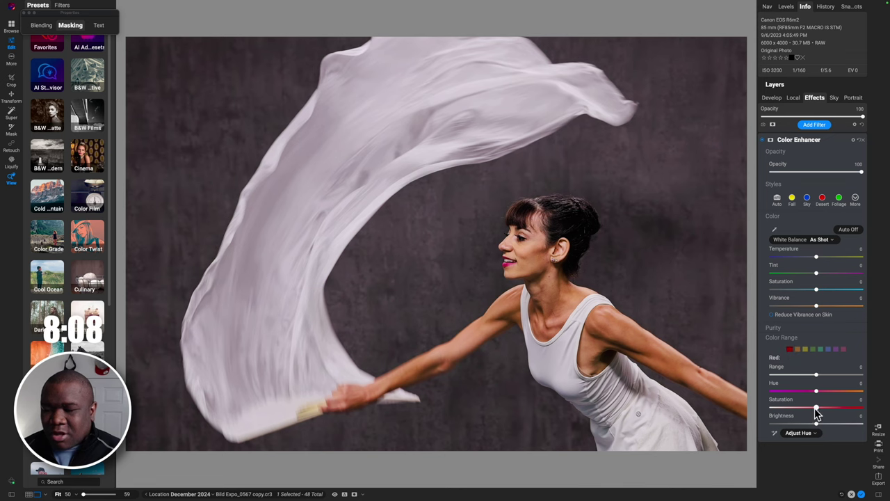
left_click_drag(816, 412, 795, 413)
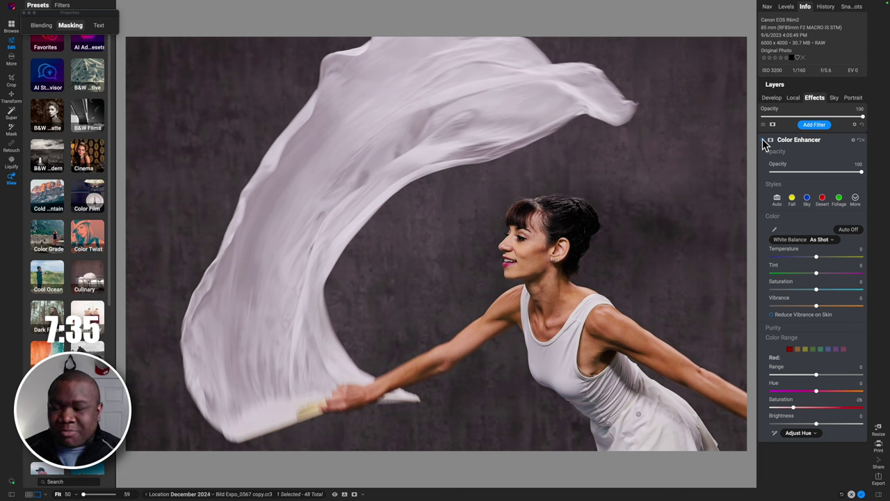
double_click(799, 141)
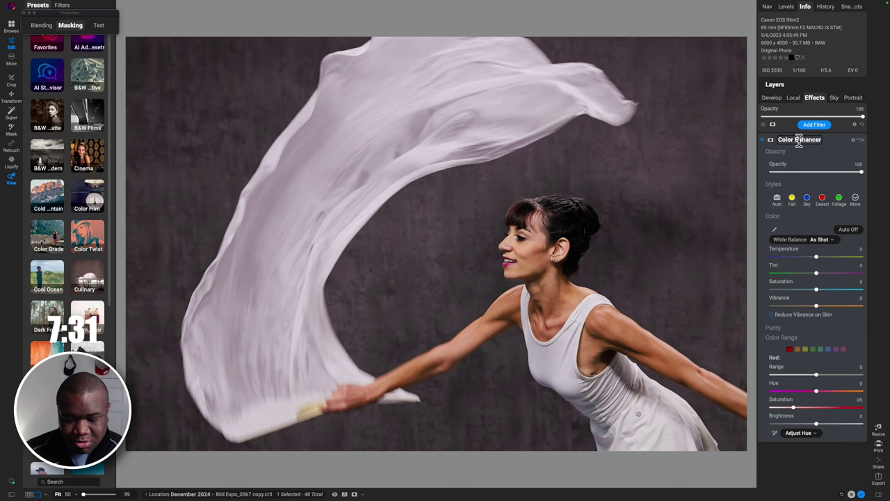
Step: Name the Color Enhancer filter 'Red Reduce' and collapse its settings
type("Red Re")
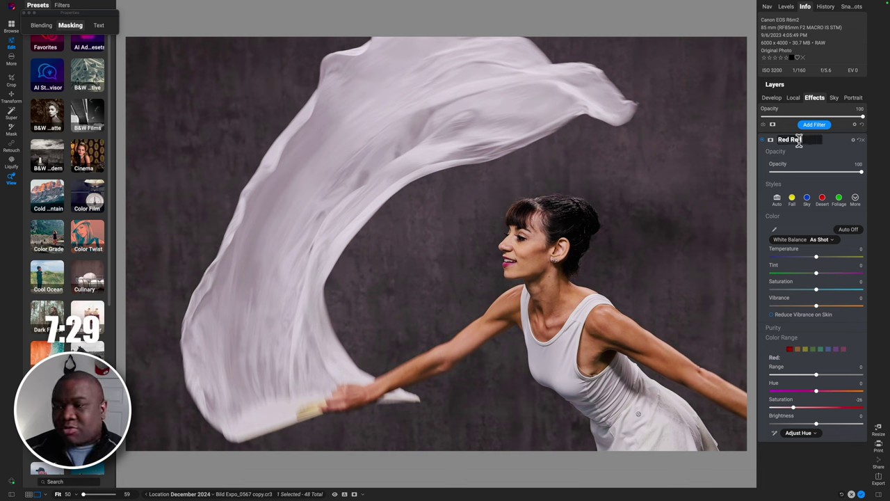
type("duce")
key("Return")
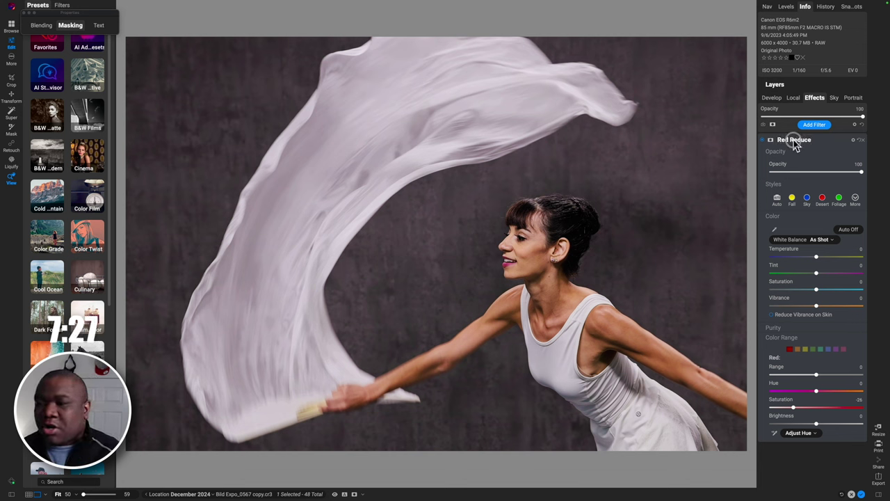
left_click(793, 140)
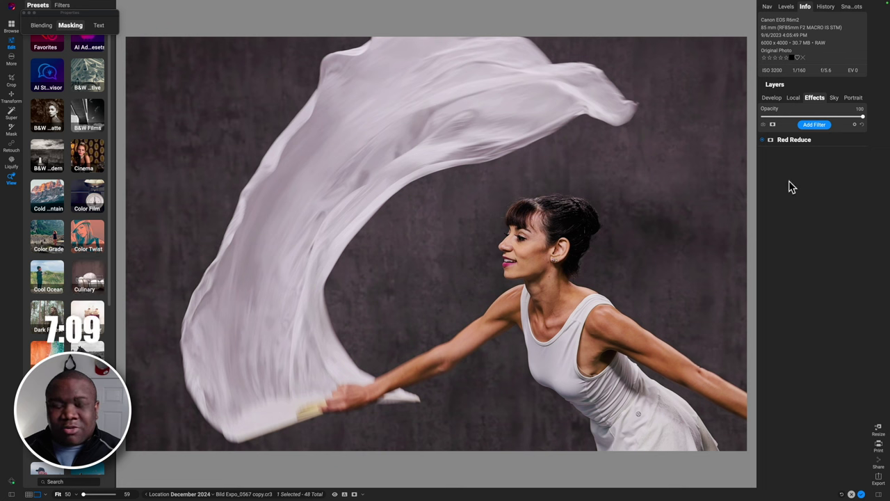
left_click(782, 86)
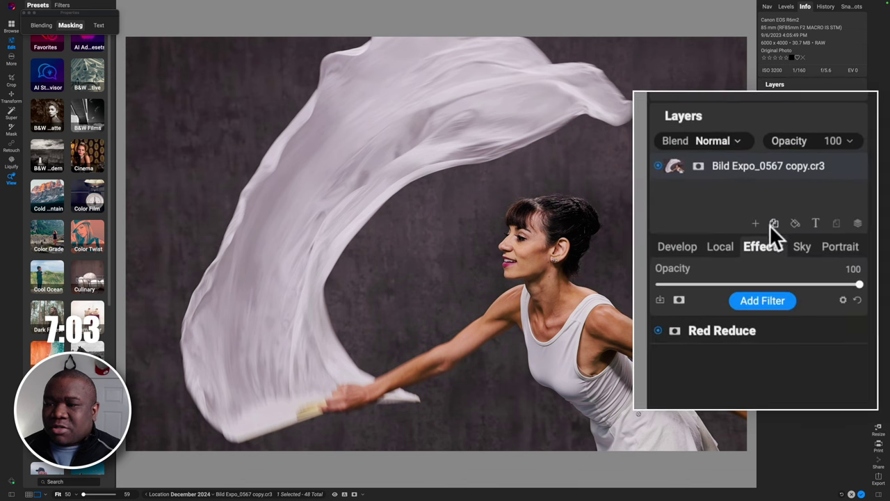
Step: Duplicate the photo layer with Cmd+J and name the new top layer 'Stamped'
key("super+j")
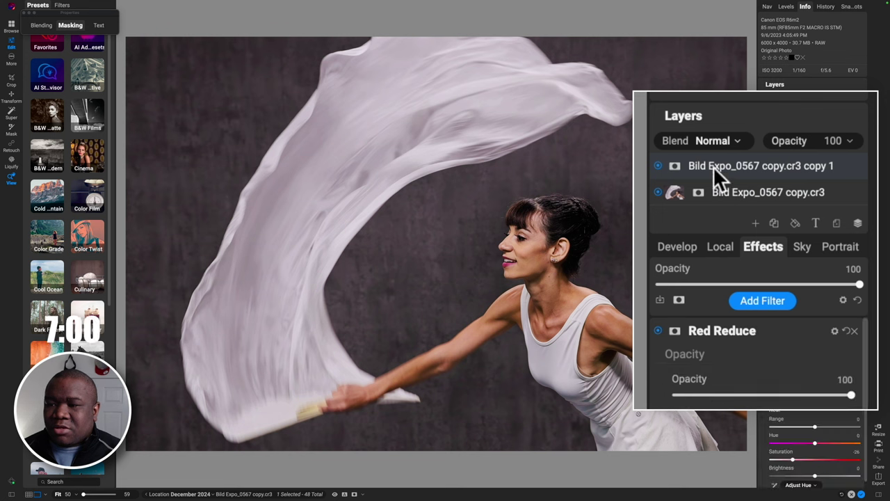
right_click(727, 167)
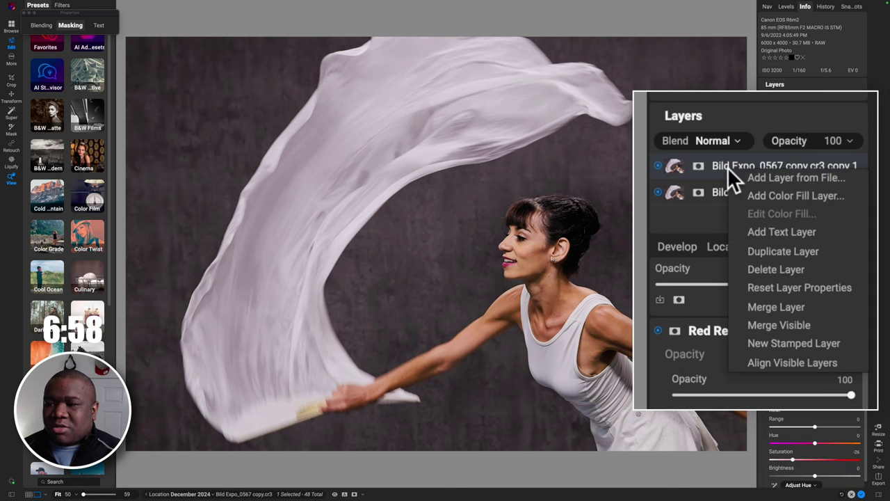
left_click(790, 340)
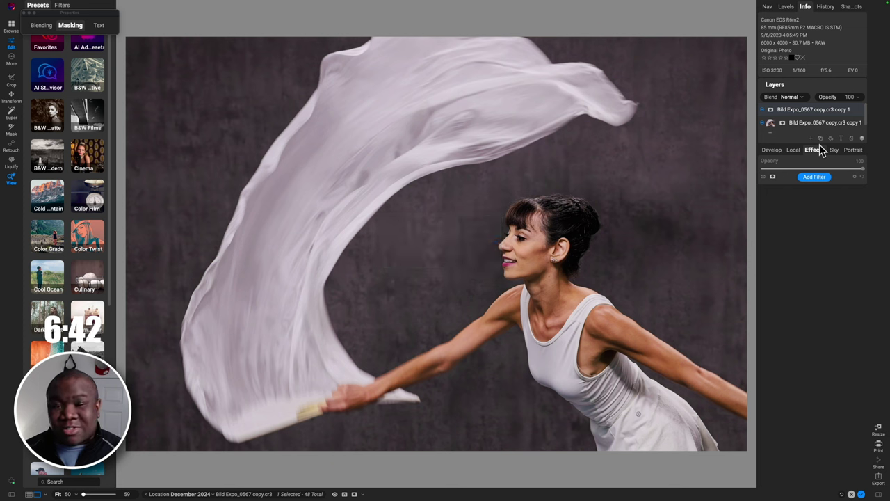
double_click(826, 110)
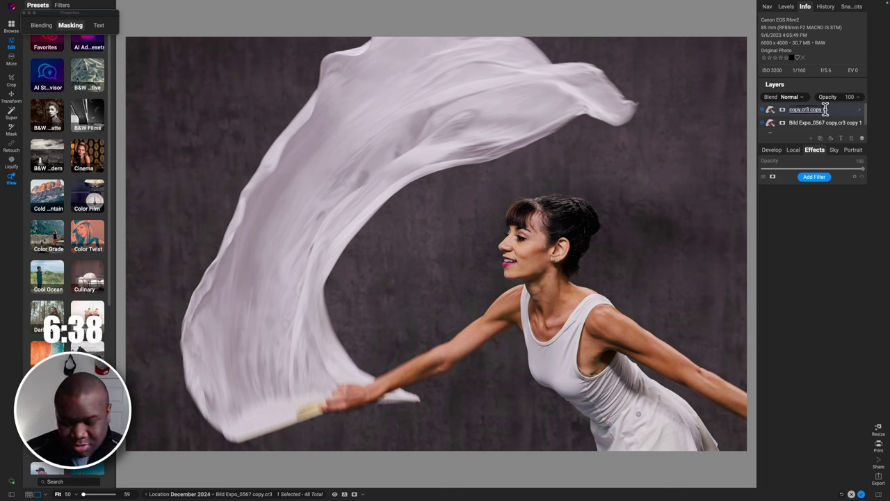
type("Stamped")
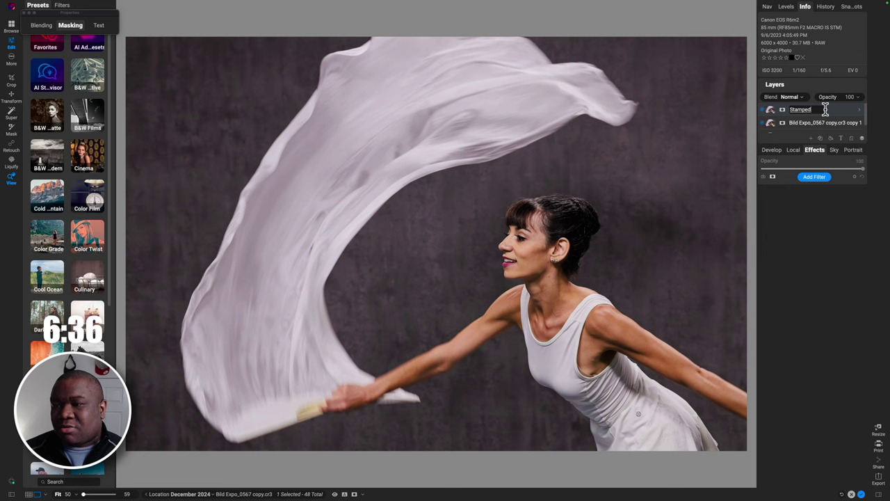
key("Return")
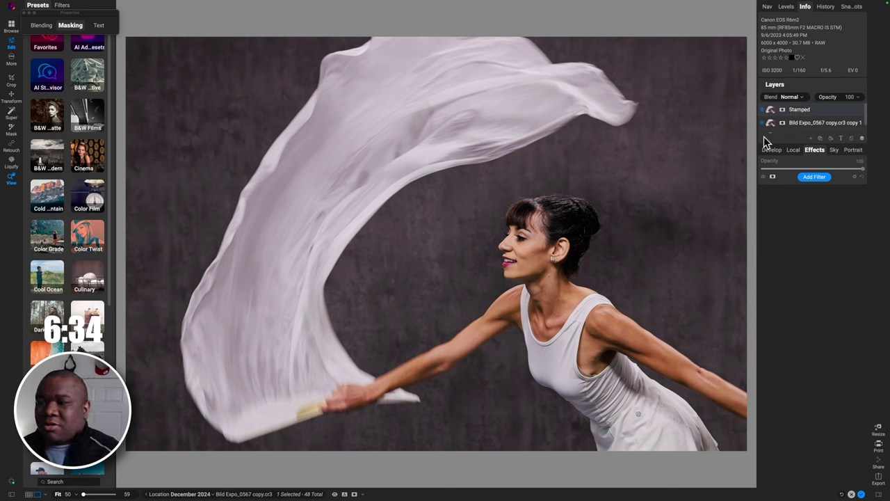
left_click(781, 85)
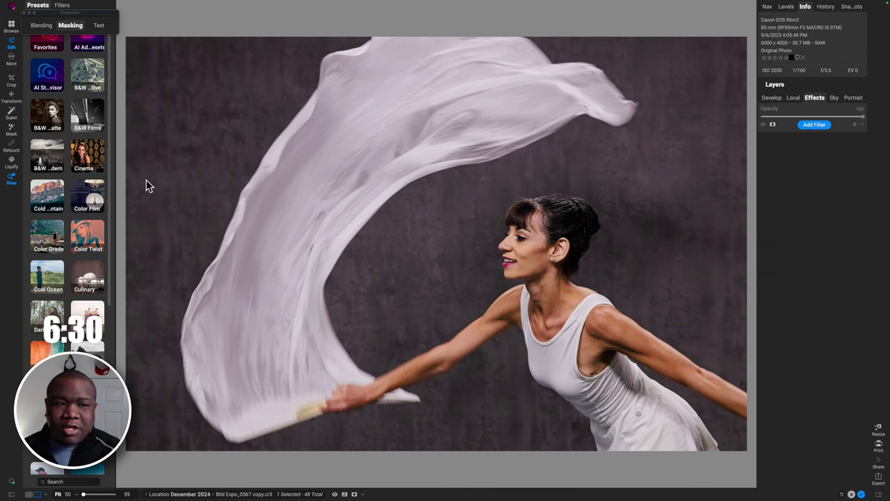
Step: Compare the B&W Films presets BF2 through BF10, then apply BF11
left_click(87, 123)
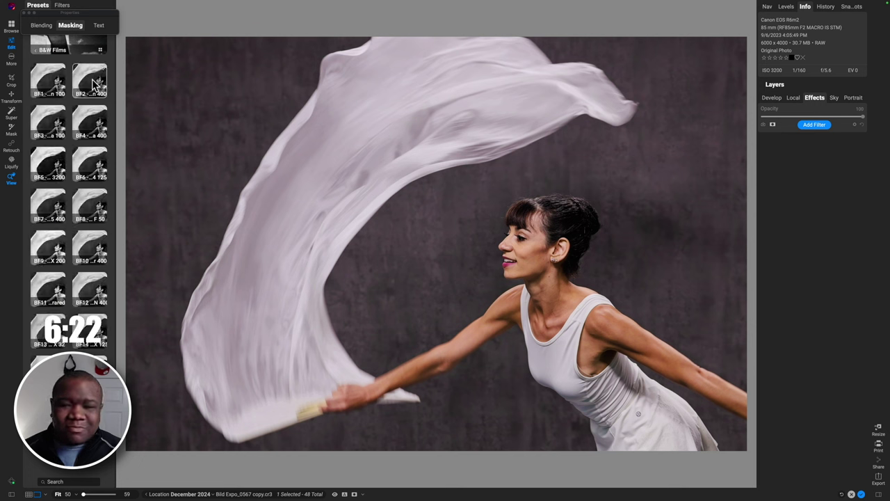
left_click(92, 83)
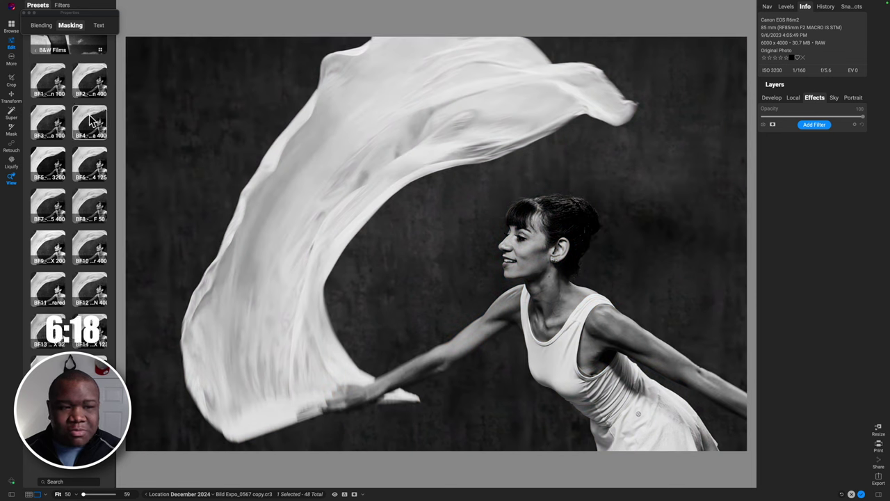
left_click(90, 120)
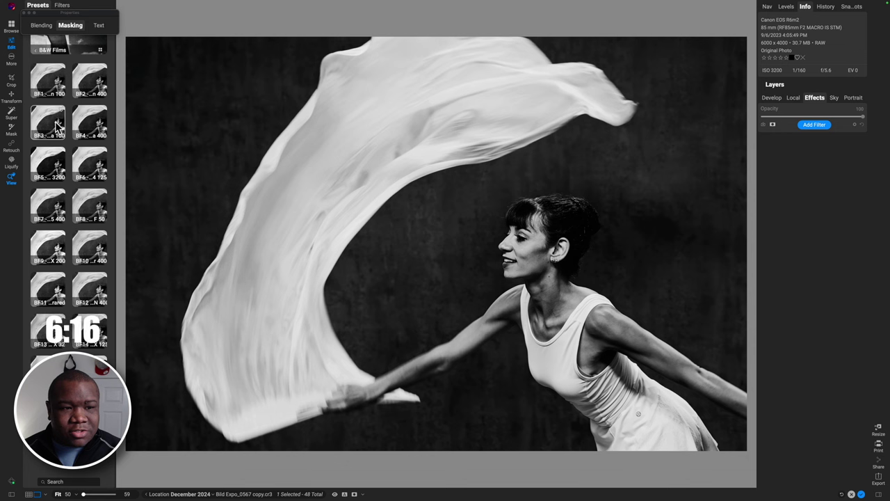
left_click(57, 126)
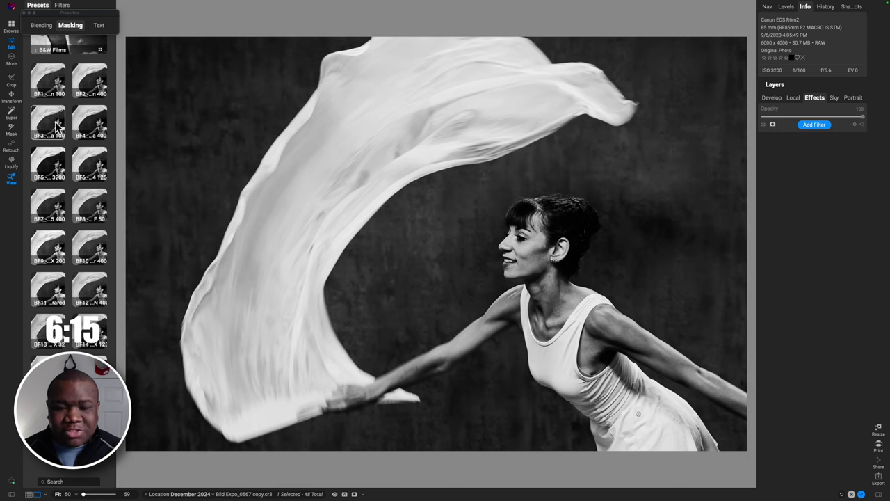
left_click(60, 173)
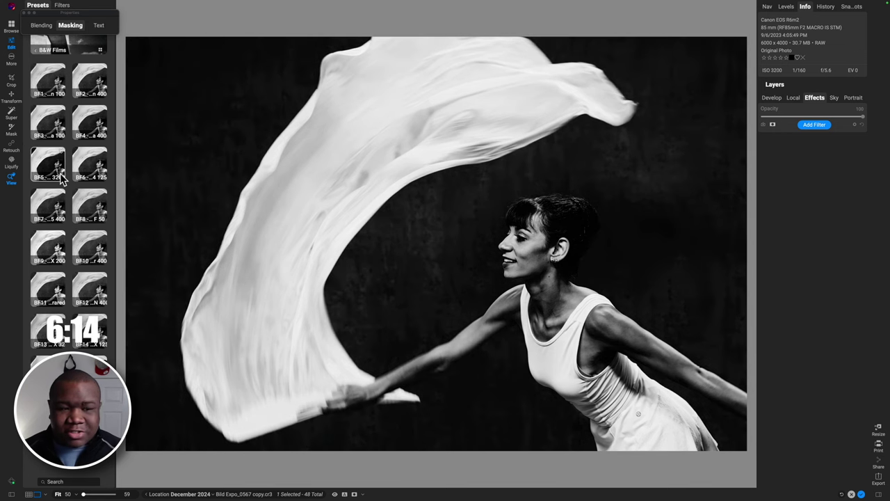
left_click(60, 210)
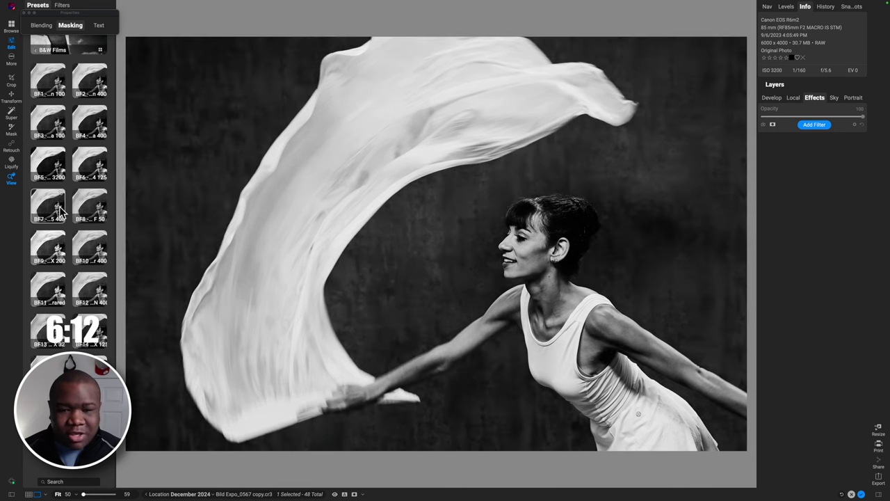
left_click(95, 211)
left_click(93, 245)
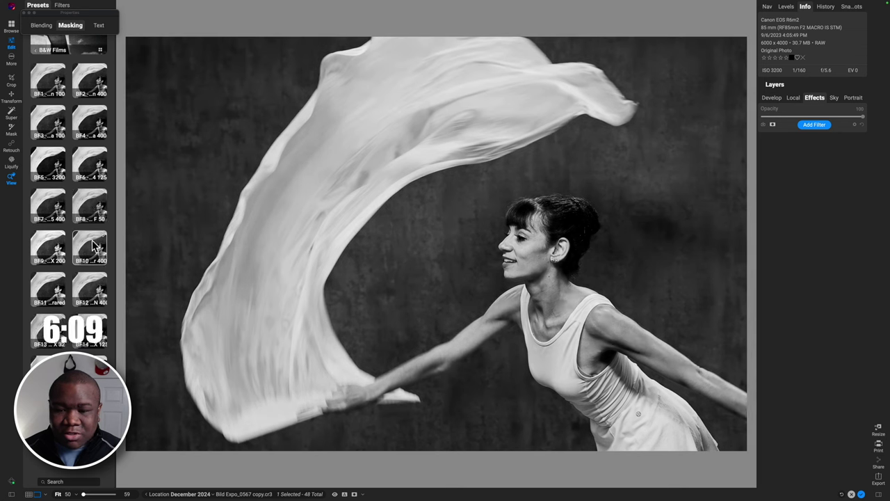
left_click(54, 297)
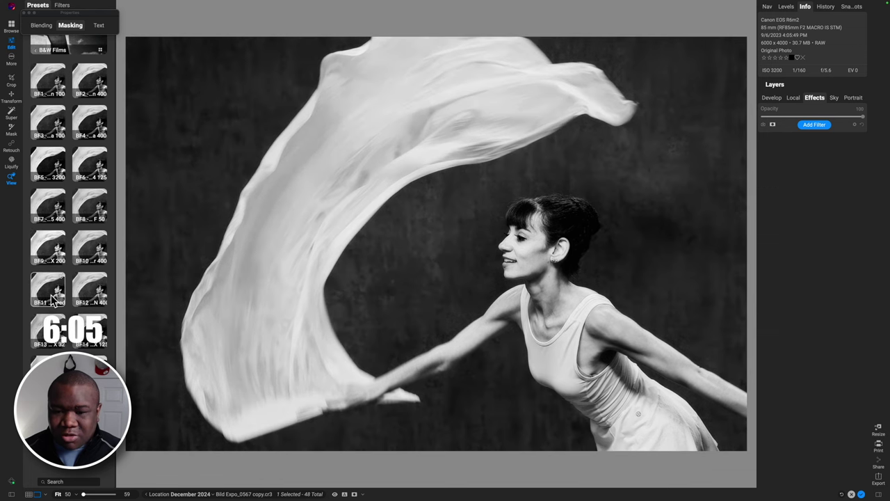
left_click(54, 298)
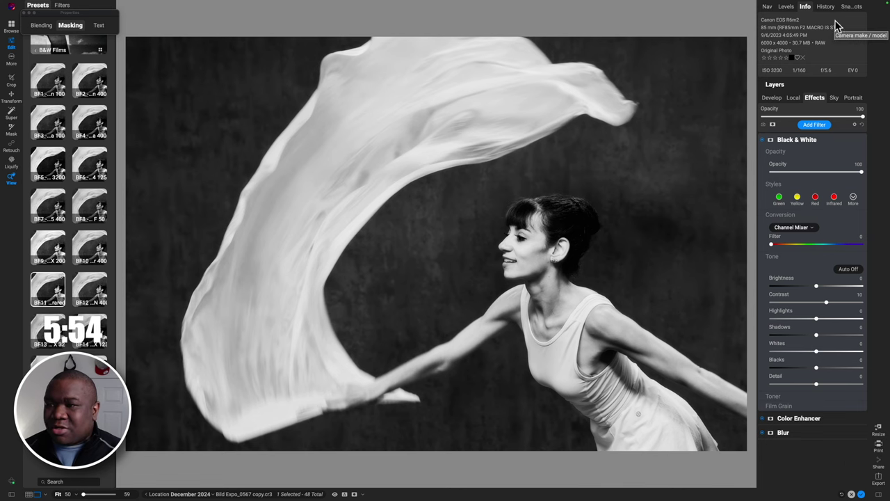
Step: Save the black-and-white look as a new snapshot named 'Edit 1'
left_click(849, 8)
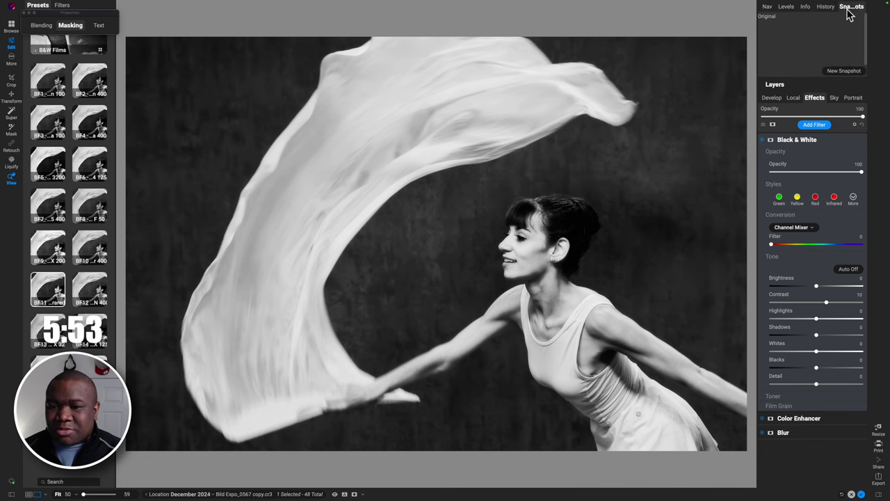
left_click(843, 71)
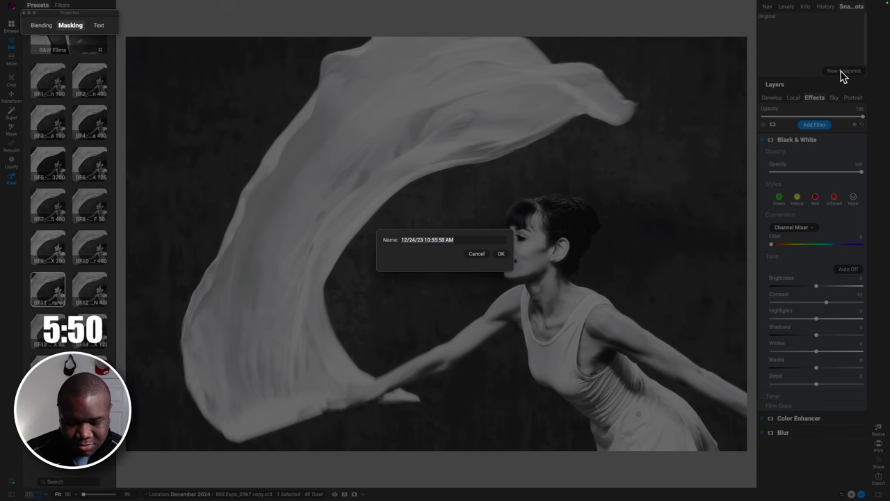
type("Edit 1")
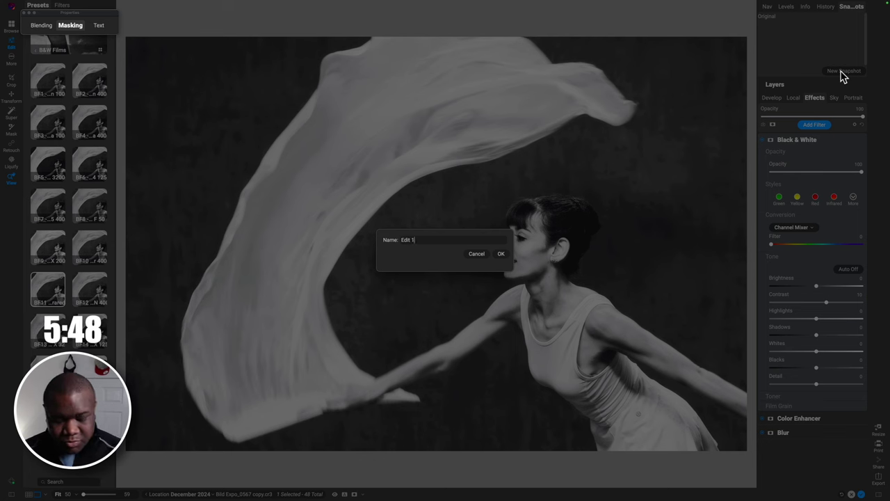
key("Return")
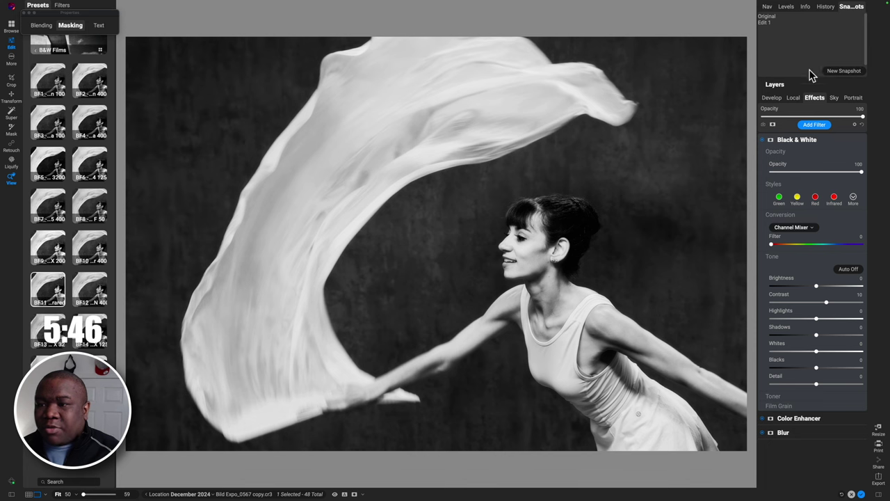
Step: Revert to the Original snapshot and apply the Dark Forest DF2 preset
left_click(767, 16)
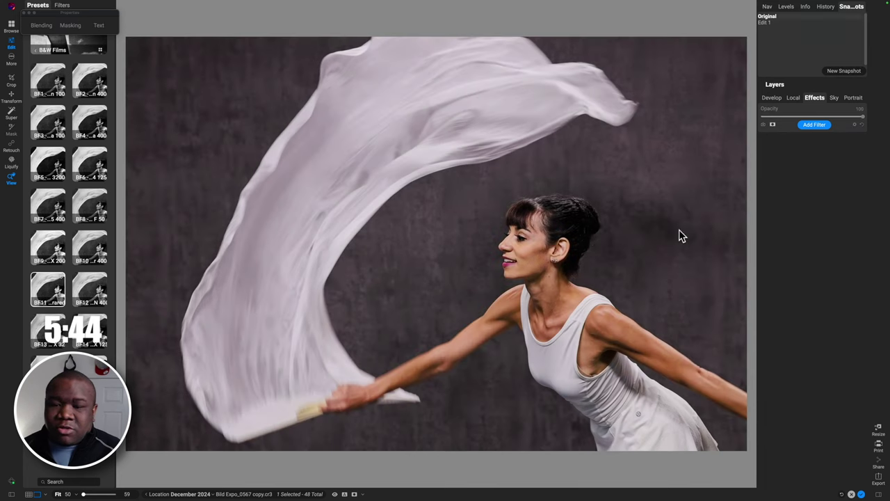
left_click(41, 51)
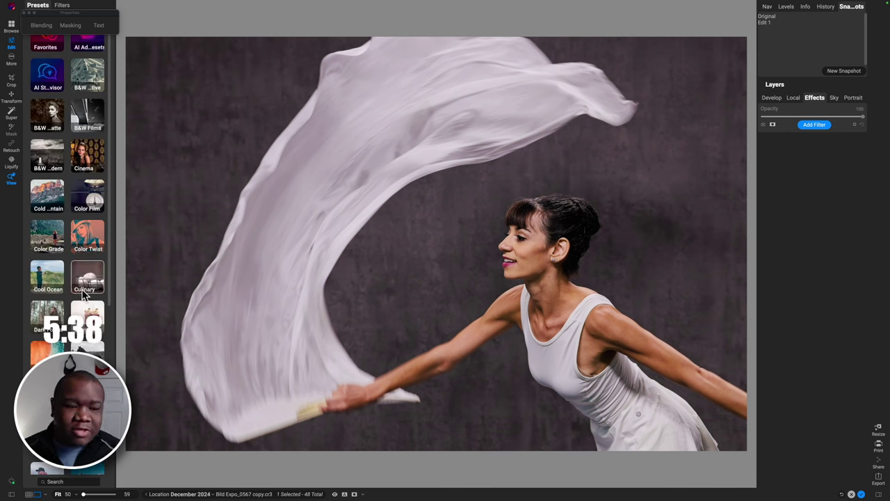
scroll(82, 293, "down", 3)
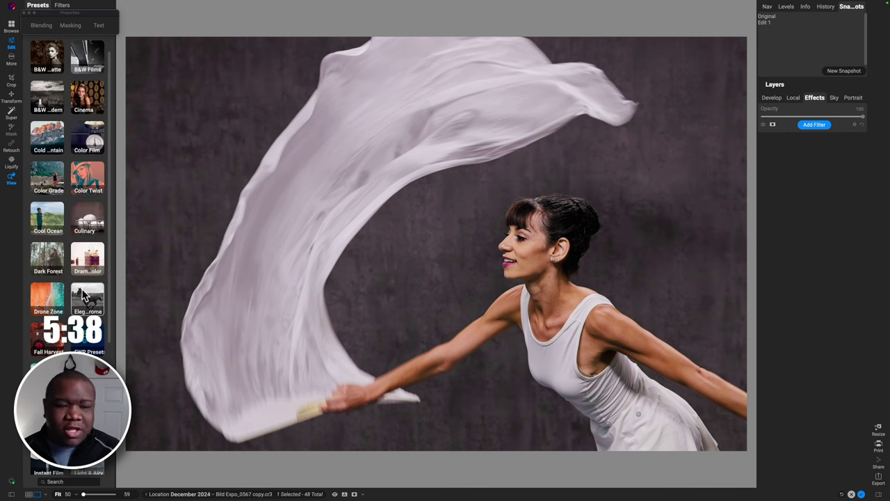
left_click(44, 263)
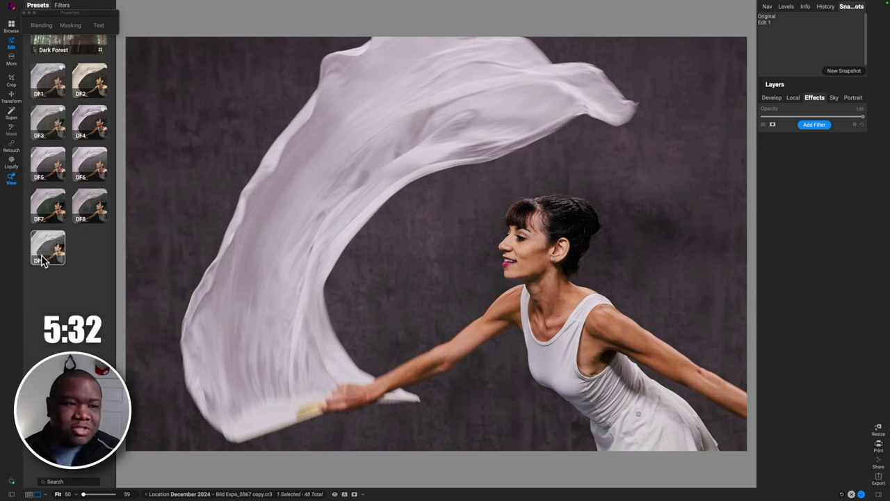
left_click(93, 82)
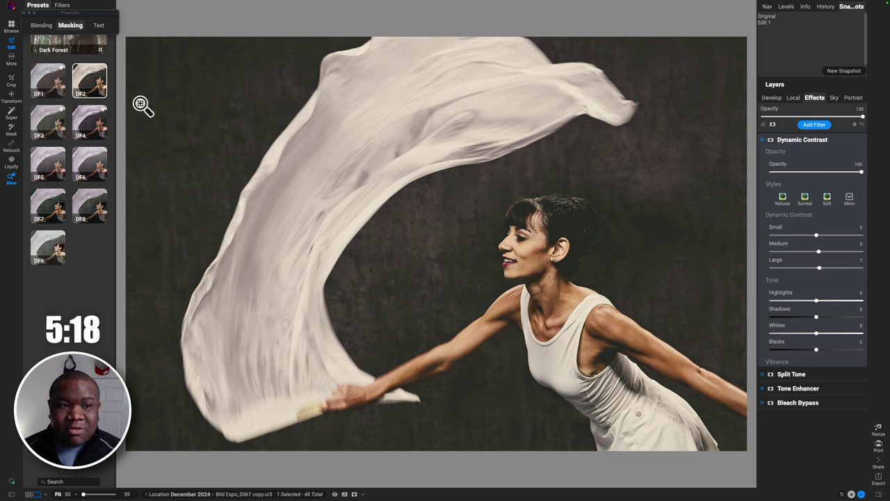
Step: Collapse Dynamic Contrast and lower the Effects opacity to 82
mouse_move(91, 75)
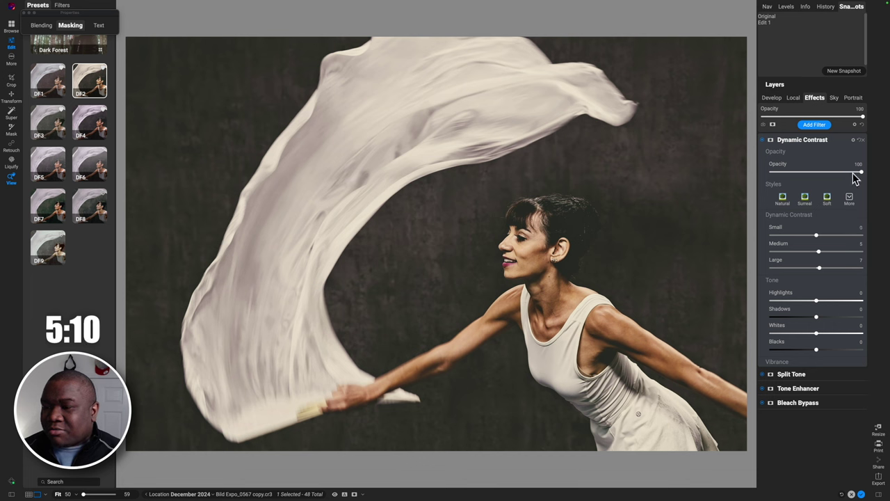
left_click(807, 140)
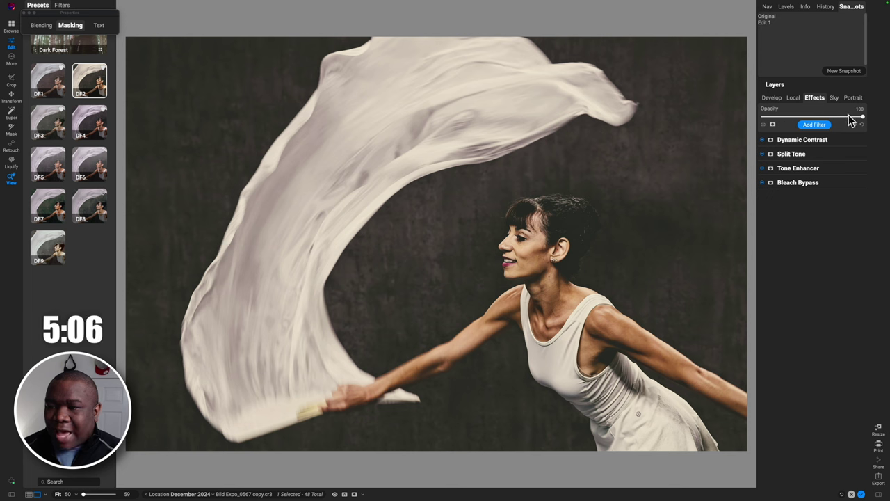
mouse_move(860, 119)
left_mouse_down()
mouse_move(831, 118)
mouse_move(846, 122)
left_mouse_up()
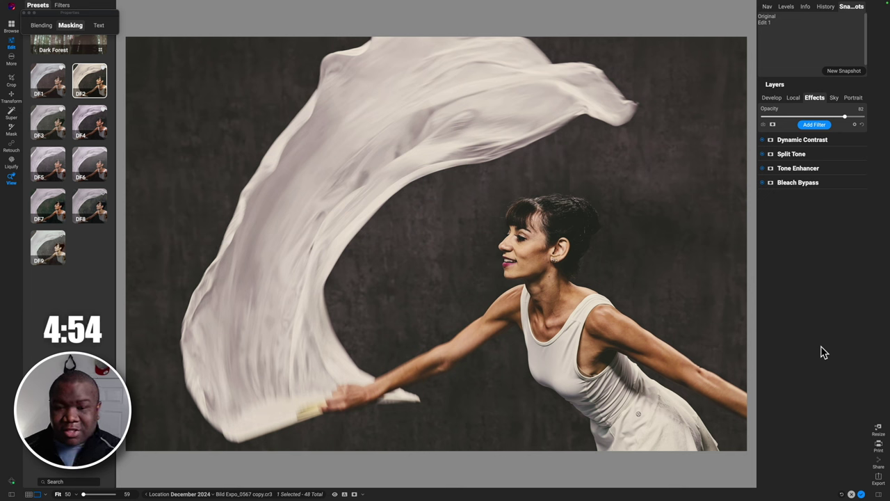
Step: Save the Dark Forest look as snapshot 'Edit 2' and restore the Original photo
left_click(844, 71)
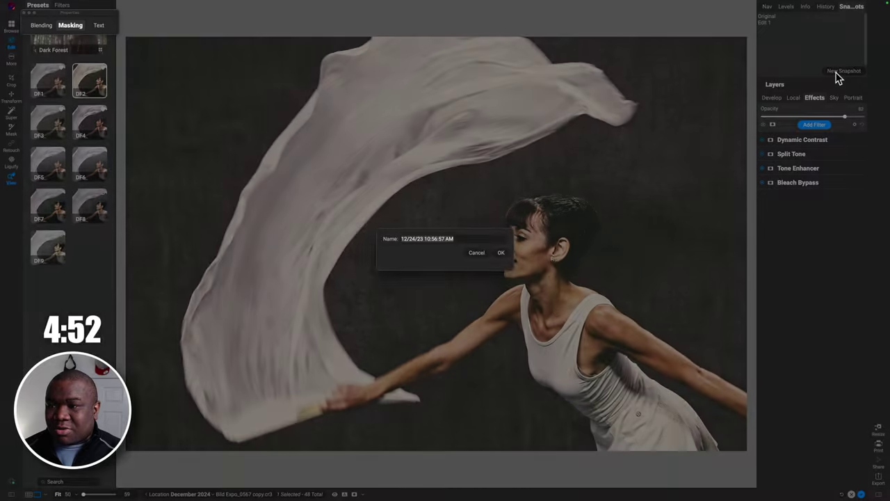
type("Edit ")
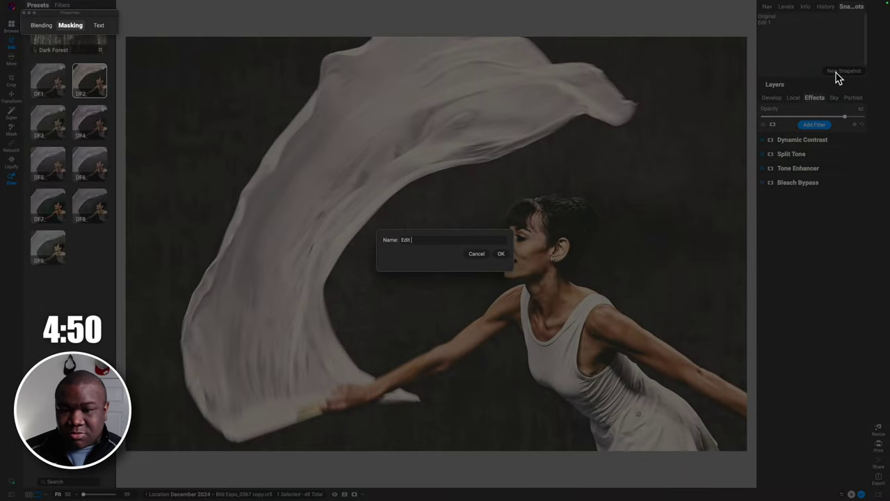
type("2")
key("Return")
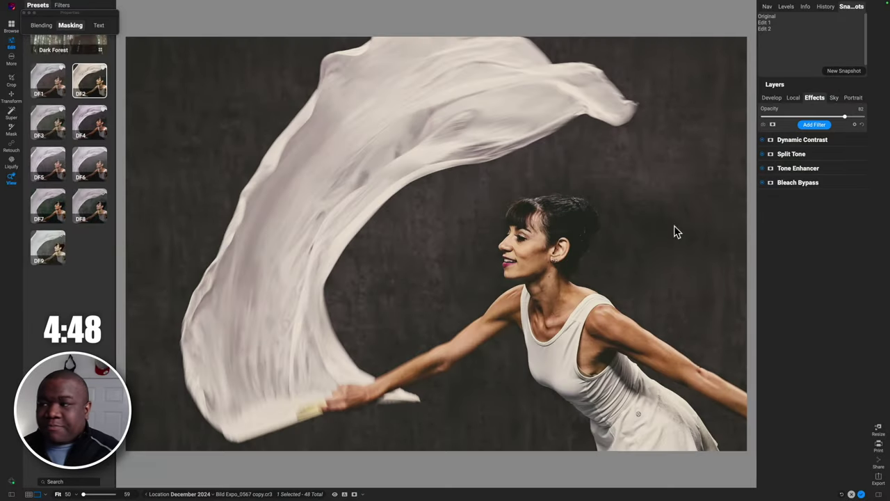
left_click(36, 55)
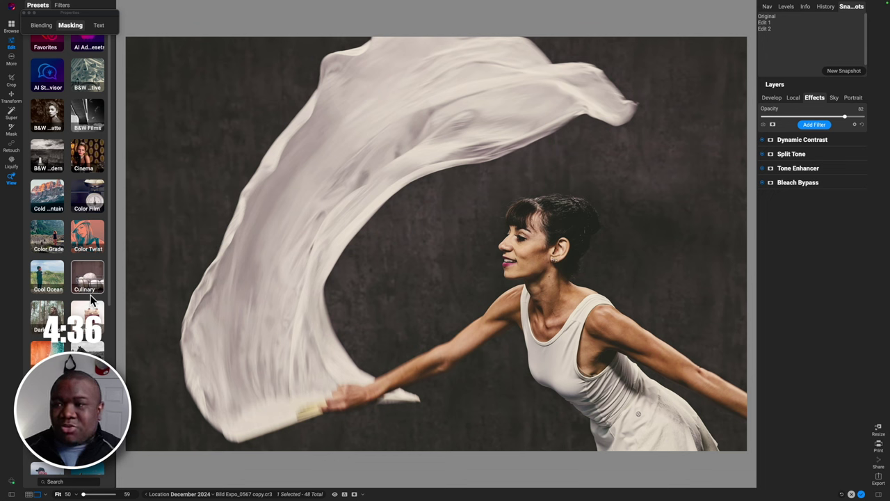
left_click(768, 16)
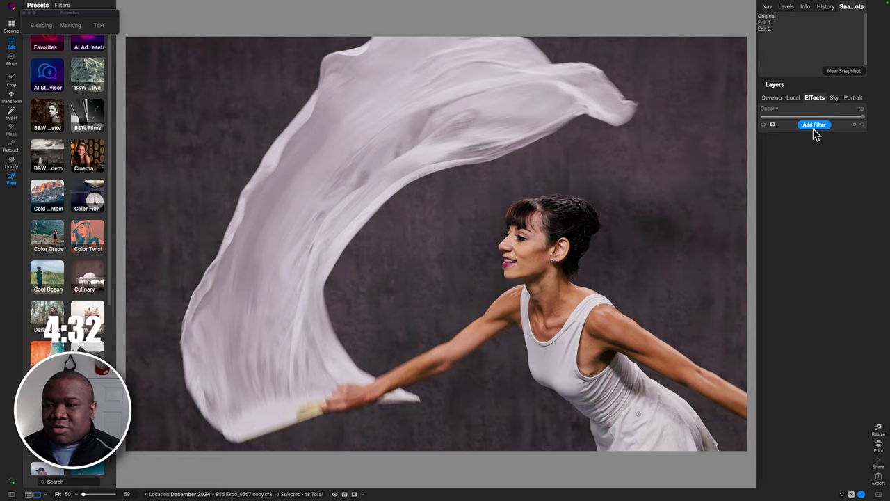
Step: Add a Glow filter with Amount 41 and Softlight Strong blend mode
left_click(815, 125)
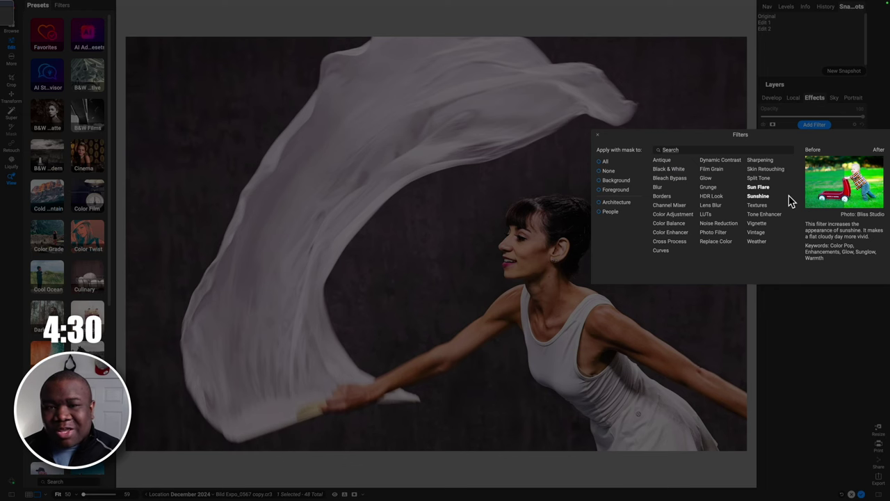
left_click(705, 184)
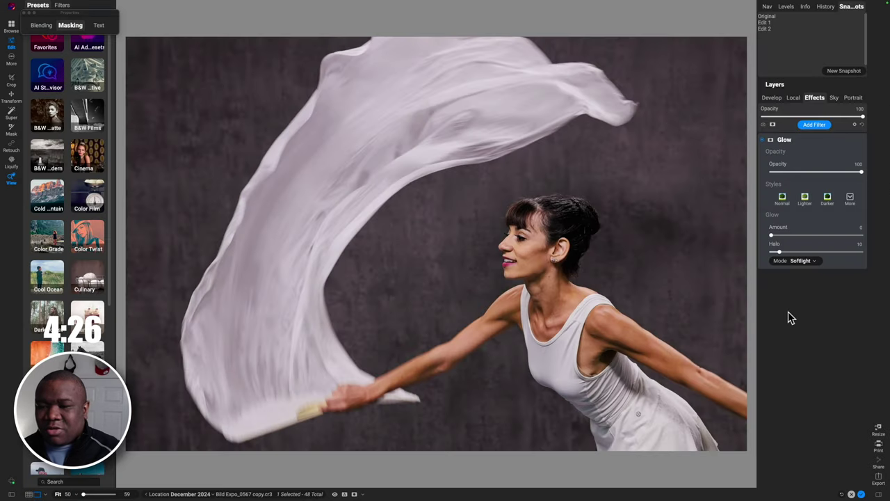
left_click_drag(771, 235, 808, 237)
left_click(803, 261)
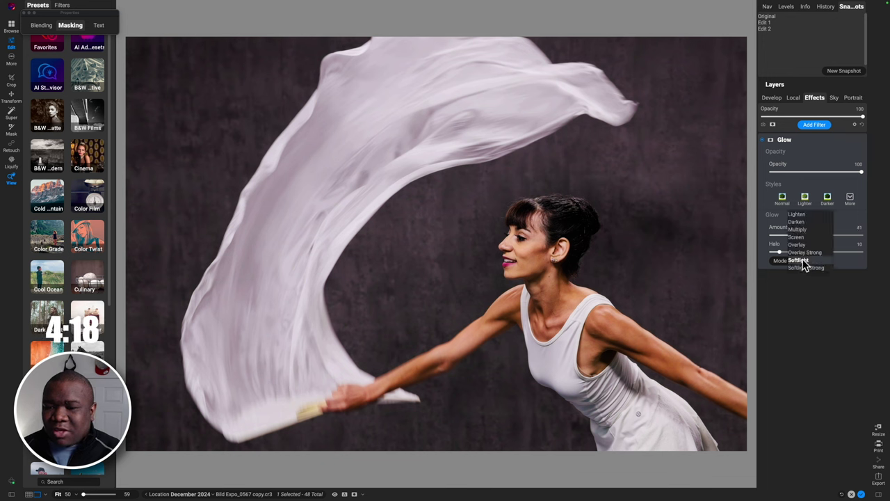
left_click(800, 226)
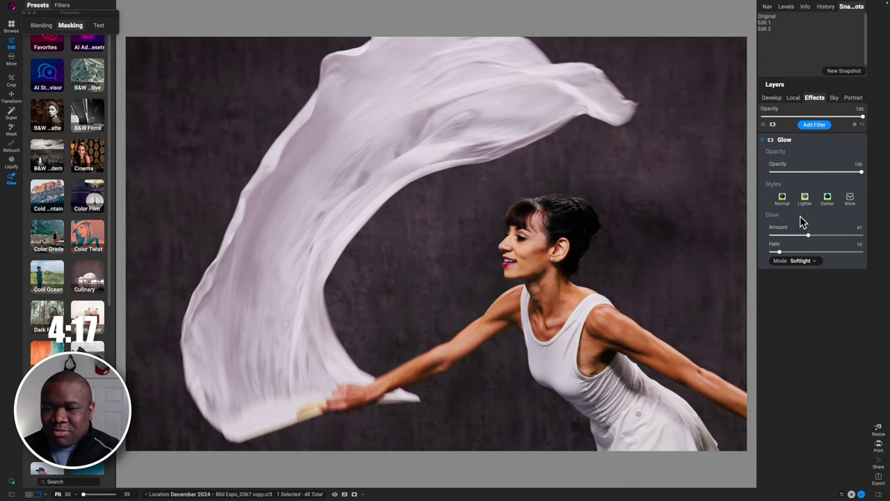
left_click(804, 262)
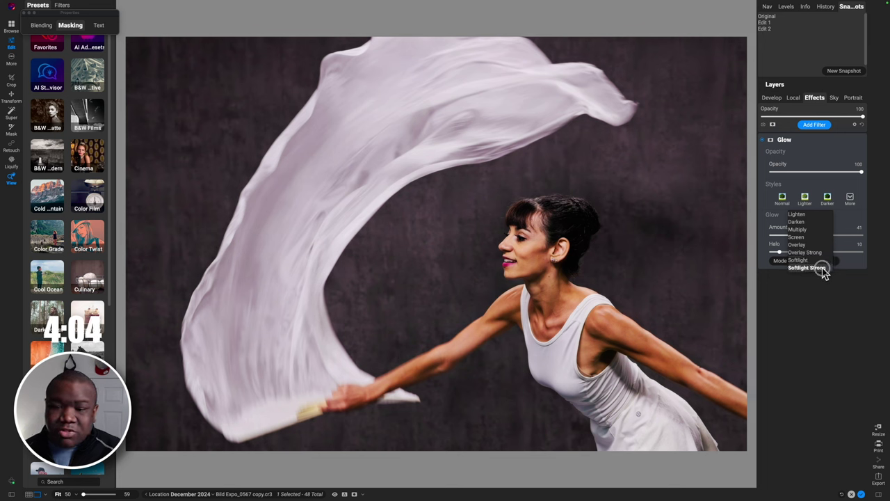
left_click(822, 268)
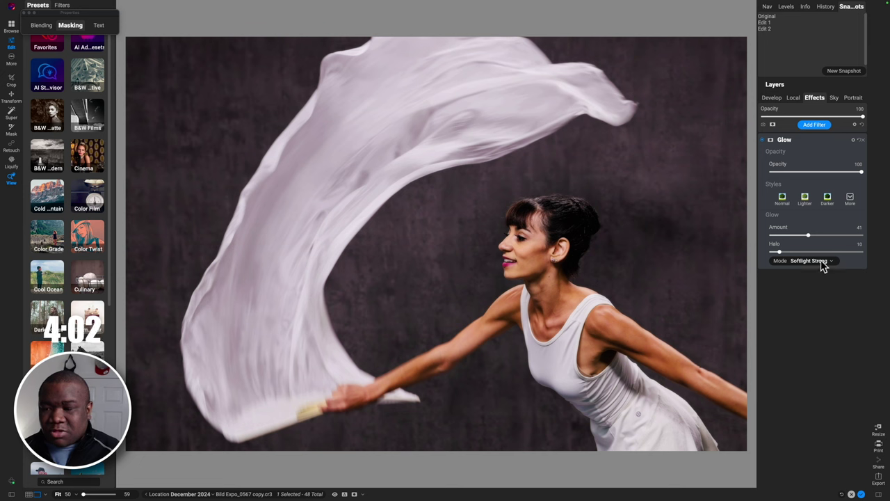
left_click(805, 140)
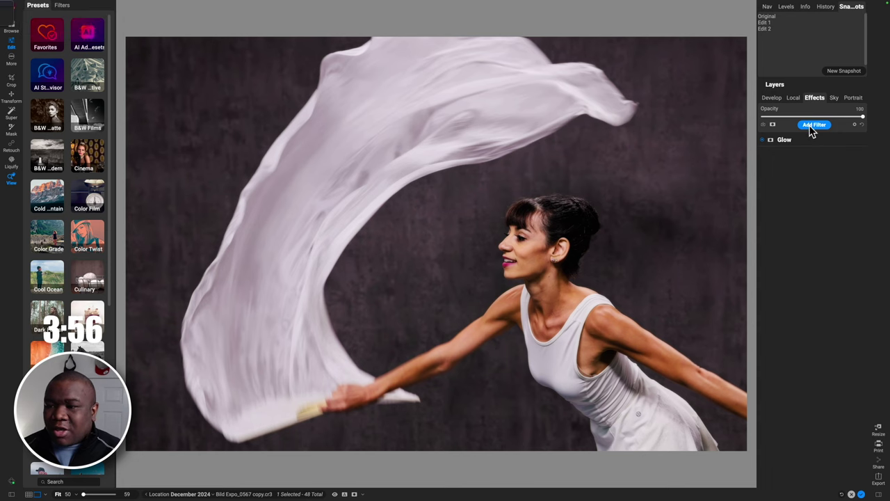
left_click(810, 130)
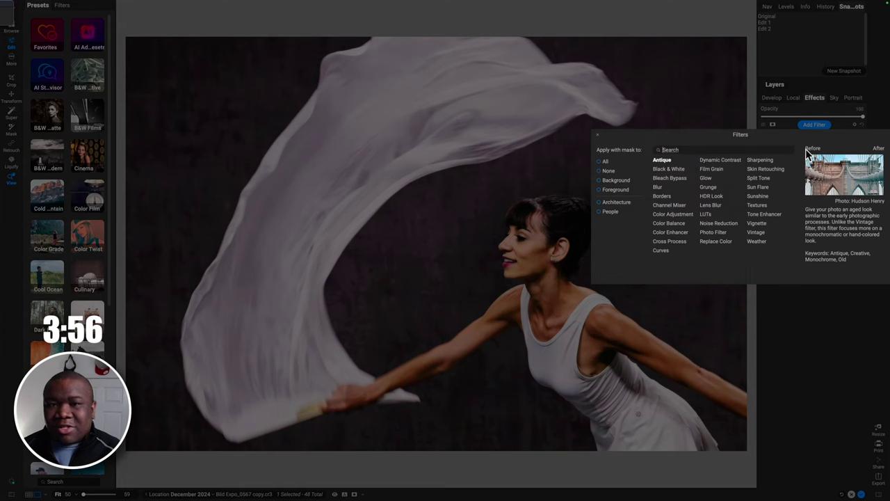
Step: Add a LUTs filter and move it below Glow in the filter stack
left_click(708, 217)
left_click(810, 140)
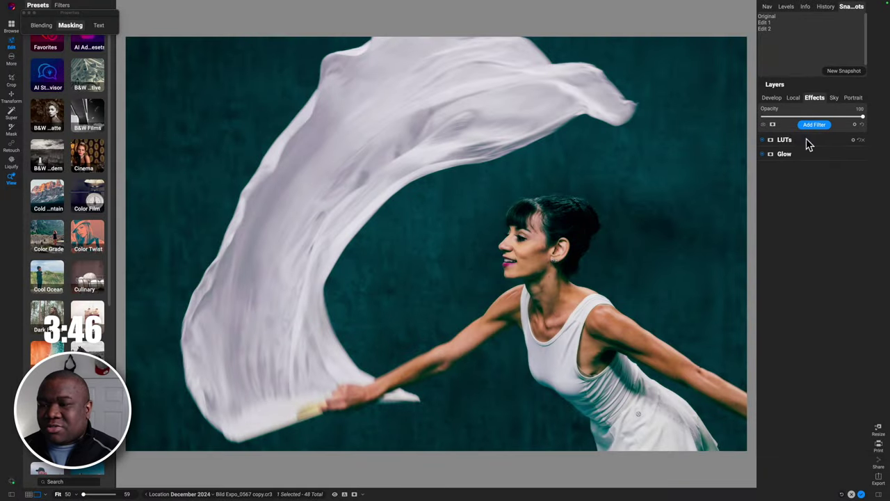
left_click_drag(804, 142, 785, 165)
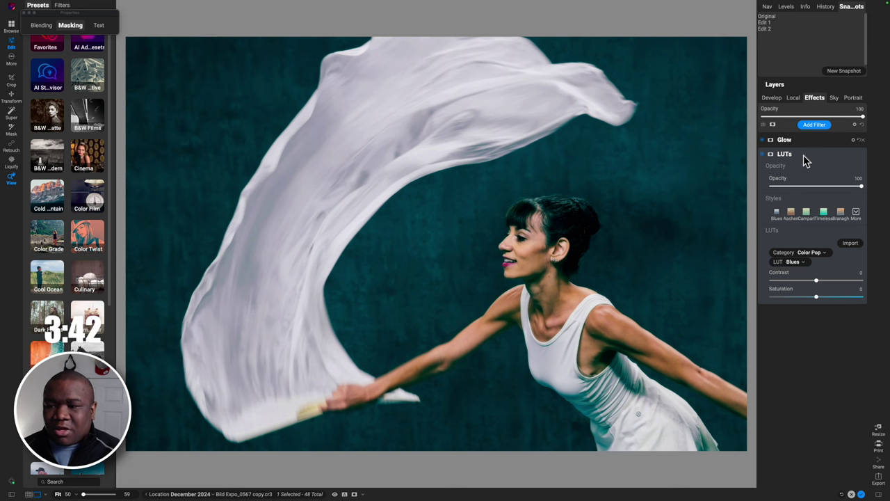
left_click(803, 155)
left_click(803, 156)
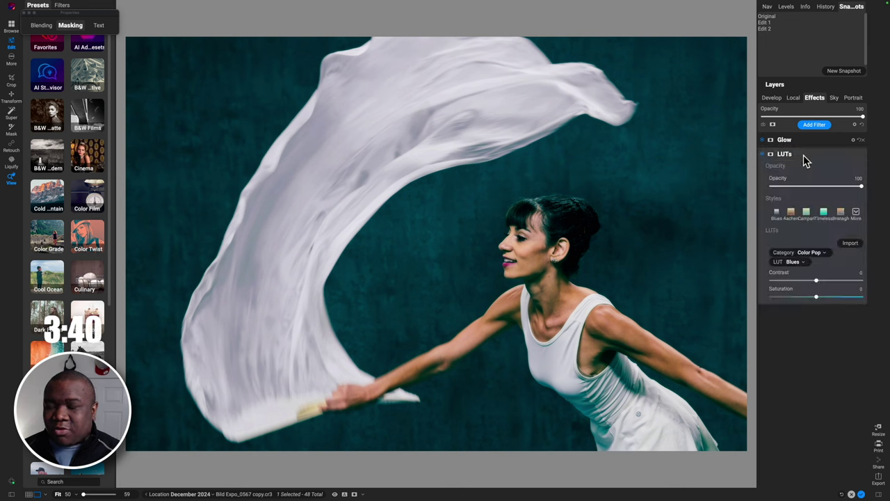
Step: Set the LUT category to Color Grading and choose the Elton LUT
left_click(810, 252)
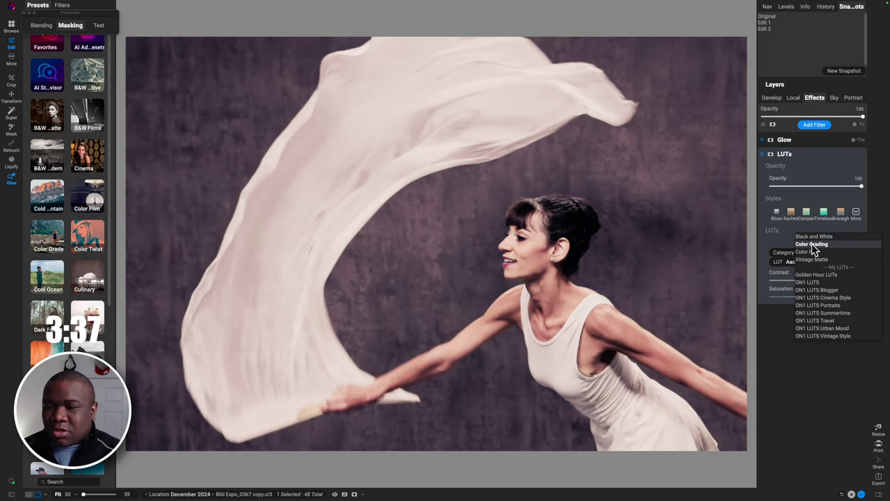
left_click(811, 243)
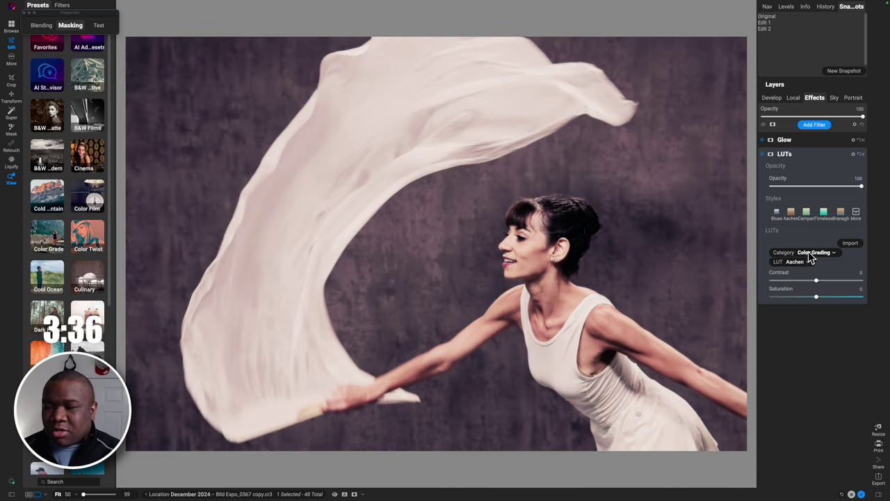
left_click(801, 263)
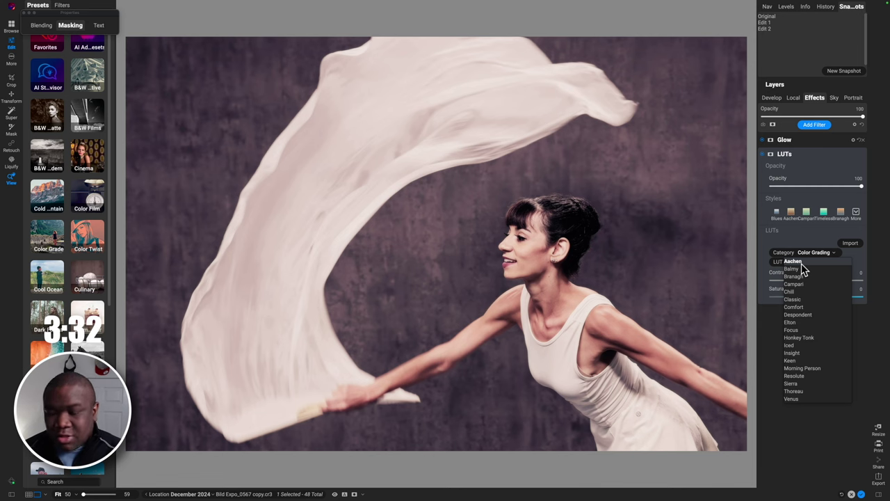
key("Down")
key("Down")
key("Down")
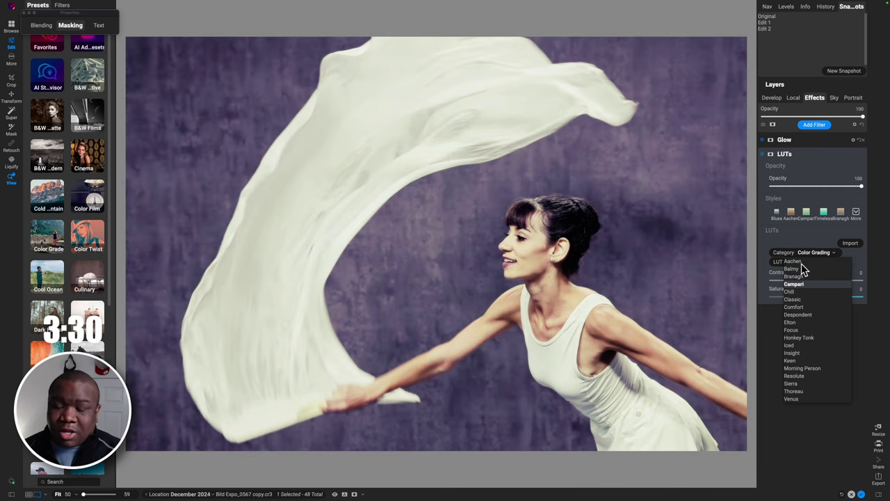
key("Down")
key("Down")
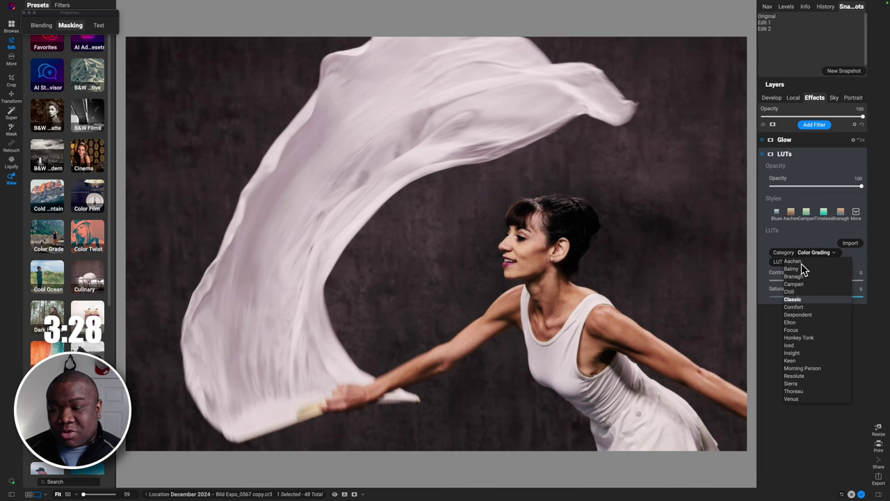
key("Down")
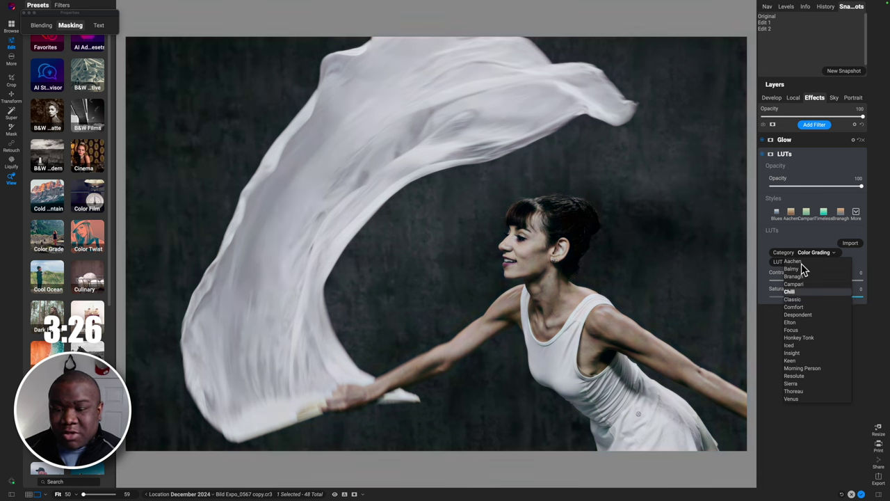
key("Up")
key("Down")
key("Down")
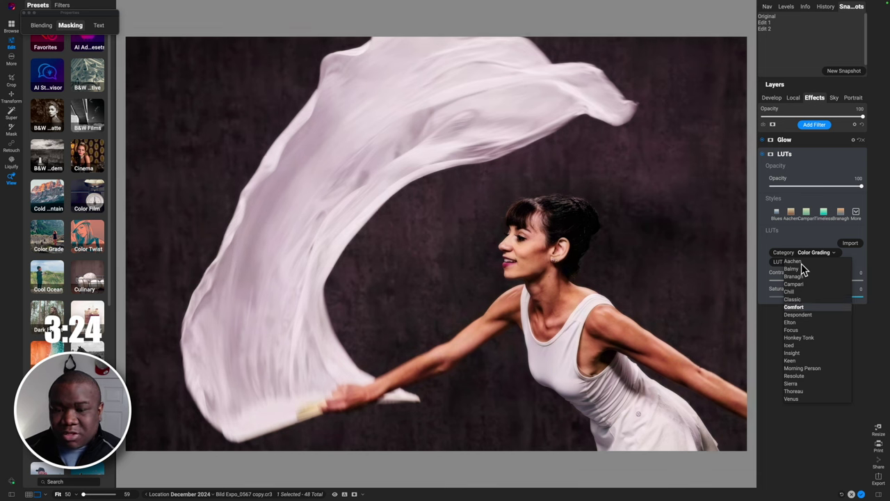
key("Down")
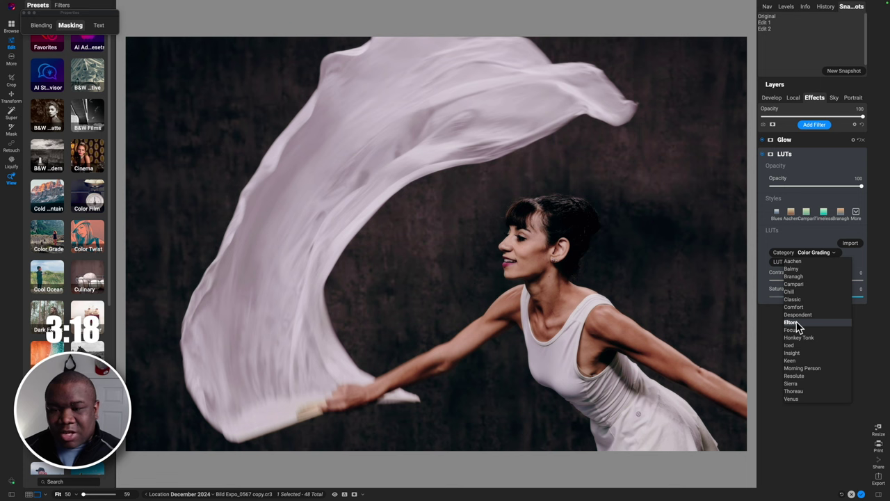
left_click(797, 324)
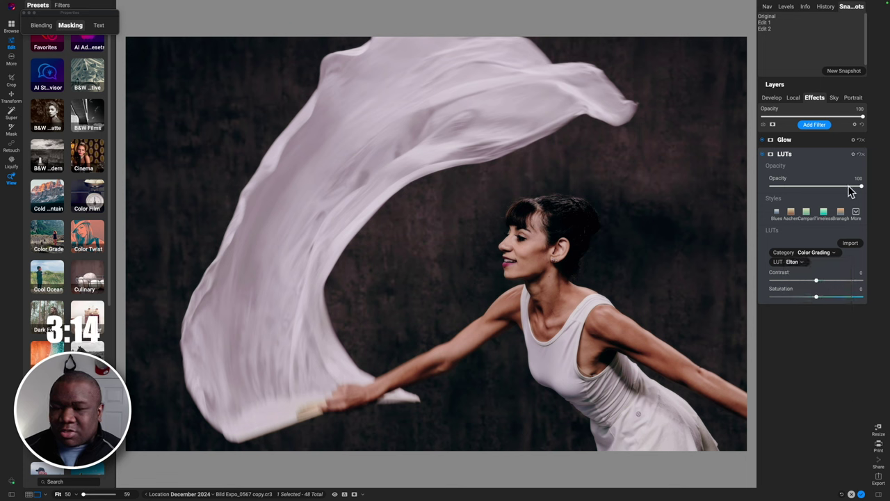
Step: Reduce the LUT opacity to 61, compare it on and off, and collapse it
left_click_drag(860, 192, 825, 192)
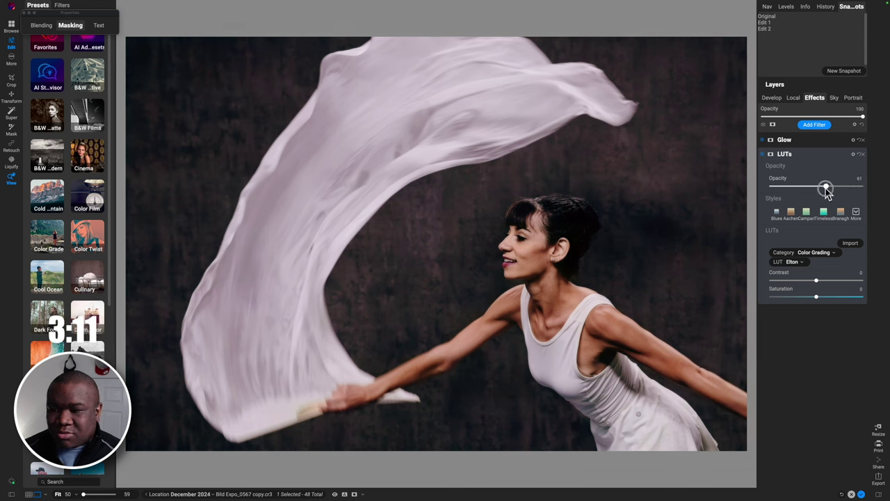
left_click(762, 153)
left_click(761, 153)
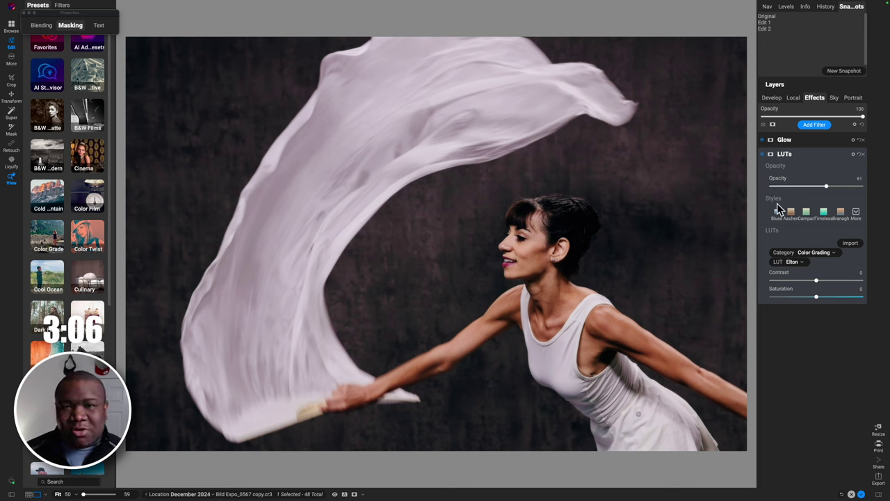
left_click(802, 154)
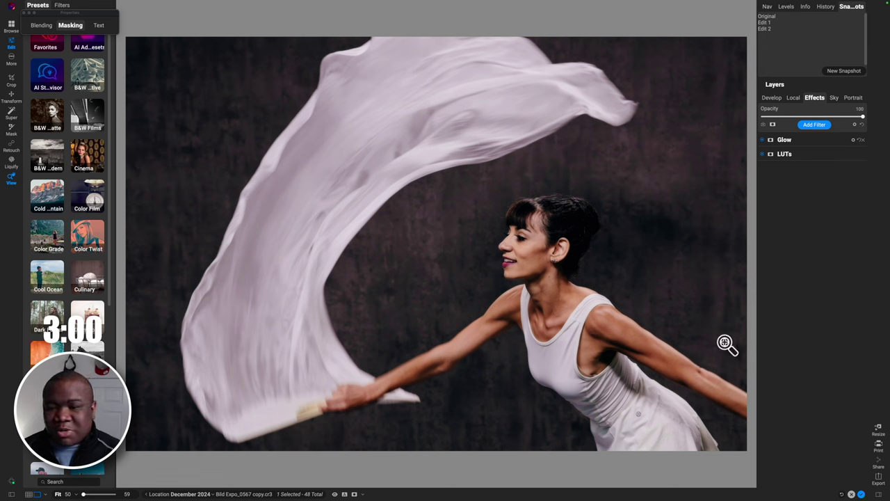
Step: Add a Grunge Textures filter: Monochrome 06 texture, Normal mode, 73 opacity
left_click(816, 129)
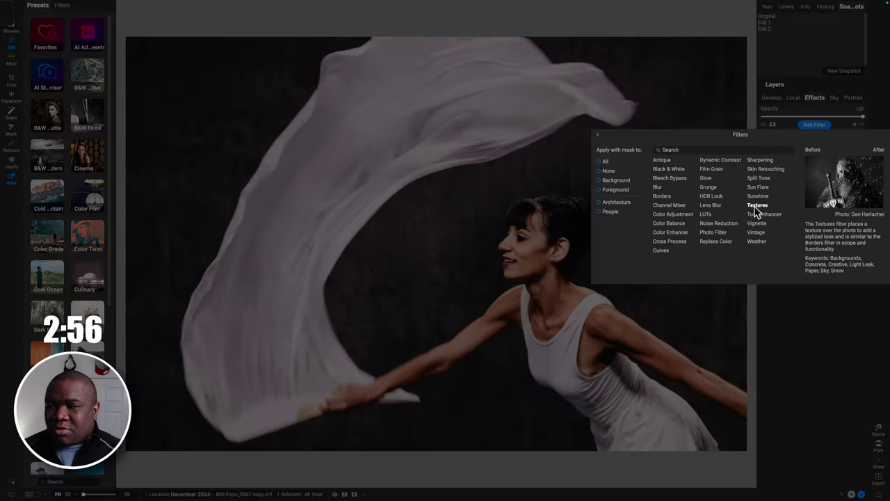
left_click(757, 205)
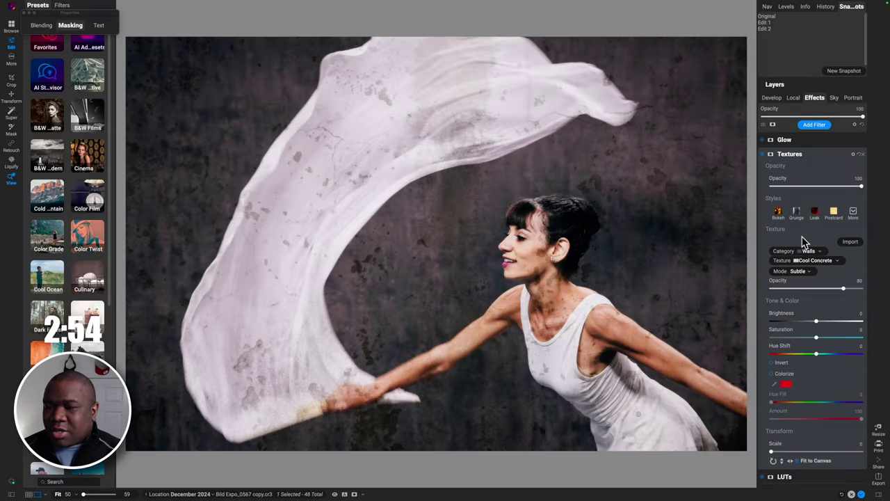
left_click(797, 213)
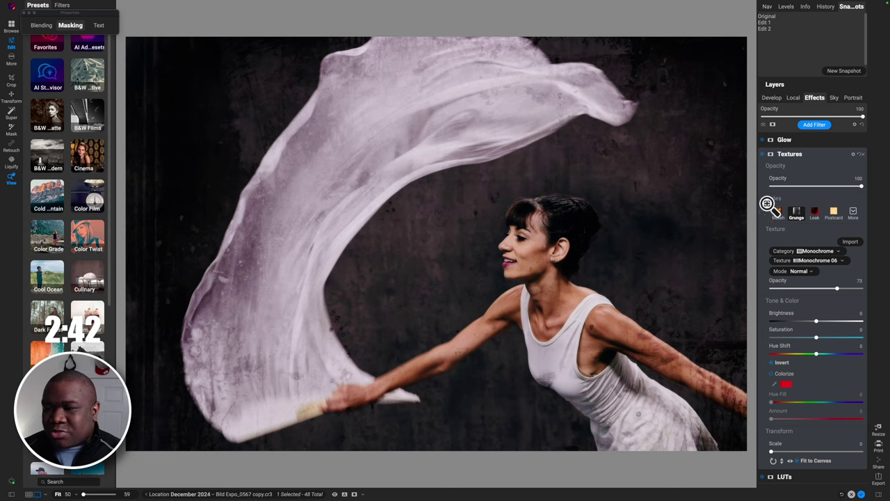
Step: Mask the texture with a Background region in Paint In mode and apply it
key("b")
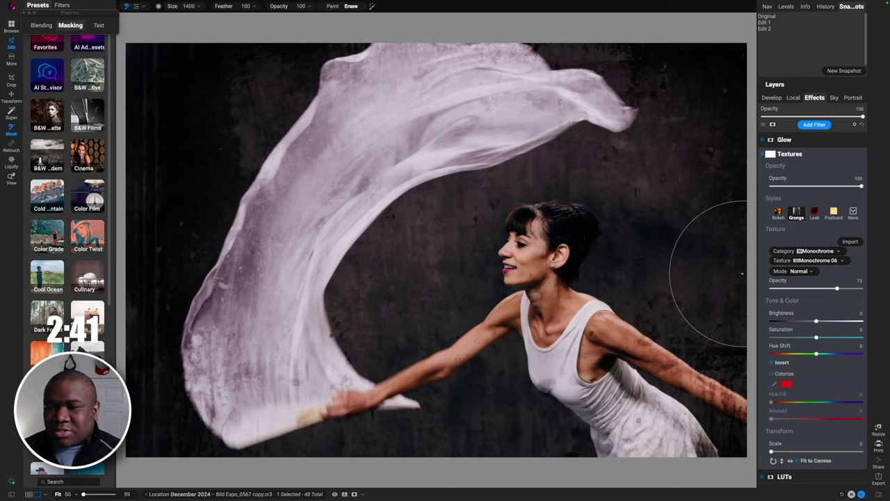
left_click(69, 28)
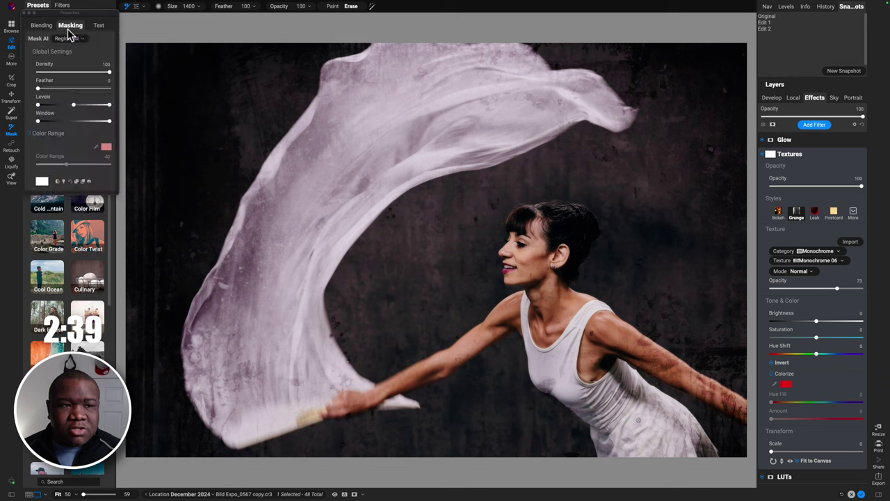
left_click(80, 41)
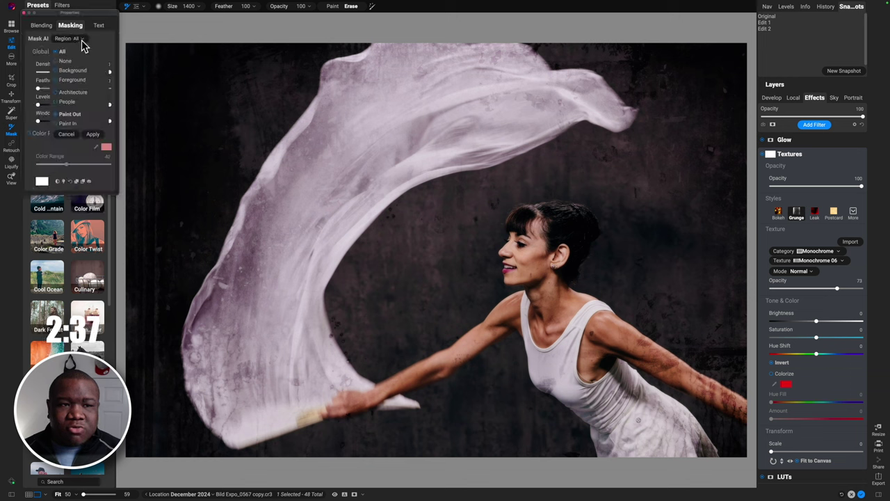
left_click(74, 70)
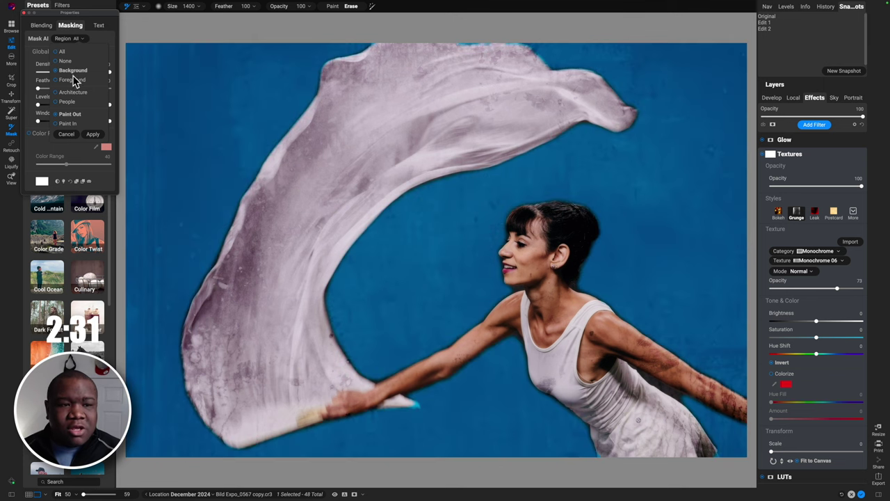
left_click(66, 124)
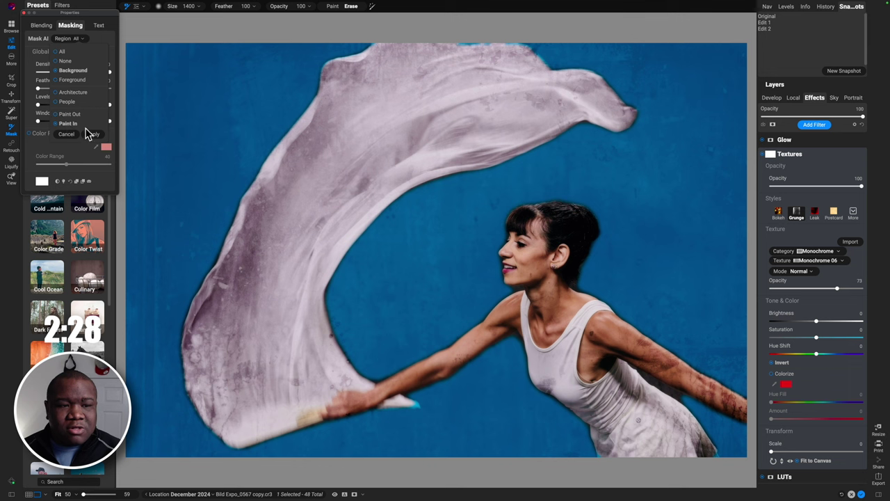
left_click(93, 134)
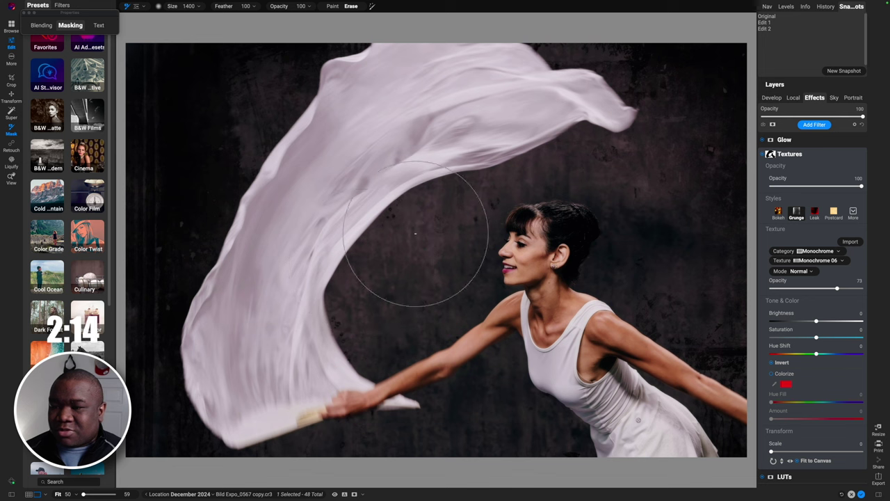
Step: Collapse the Textures filter, cancel a snapshot, and check the texture mask in black-and-white view
left_click(802, 153)
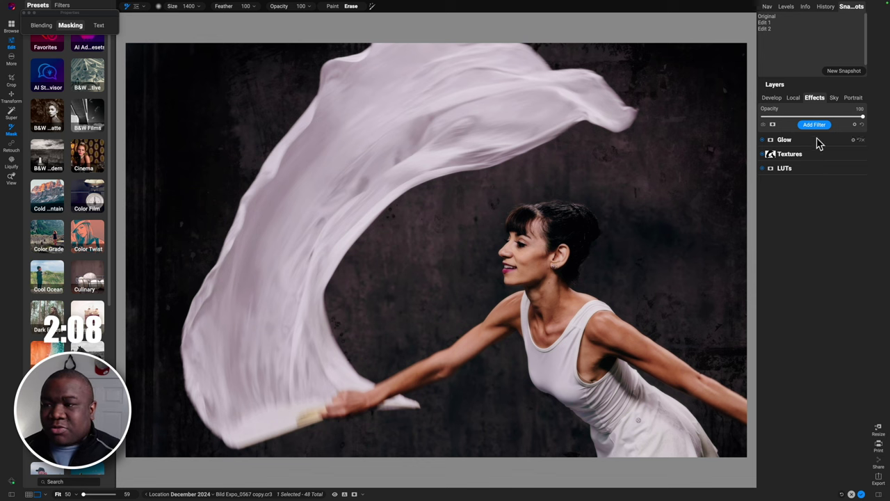
left_click(842, 75)
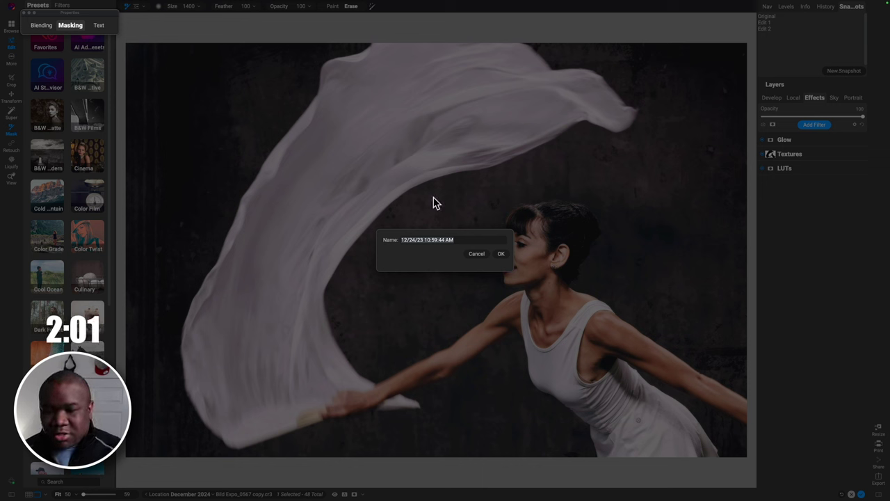
left_click(477, 254)
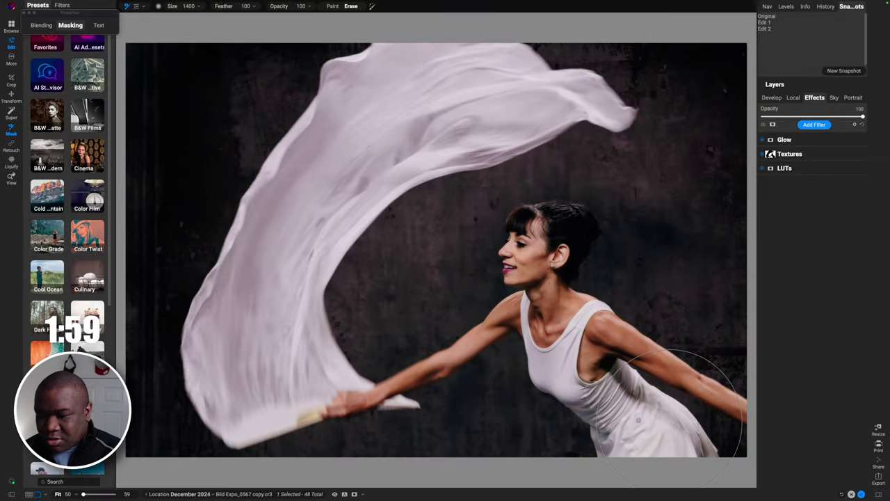
key("super+m")
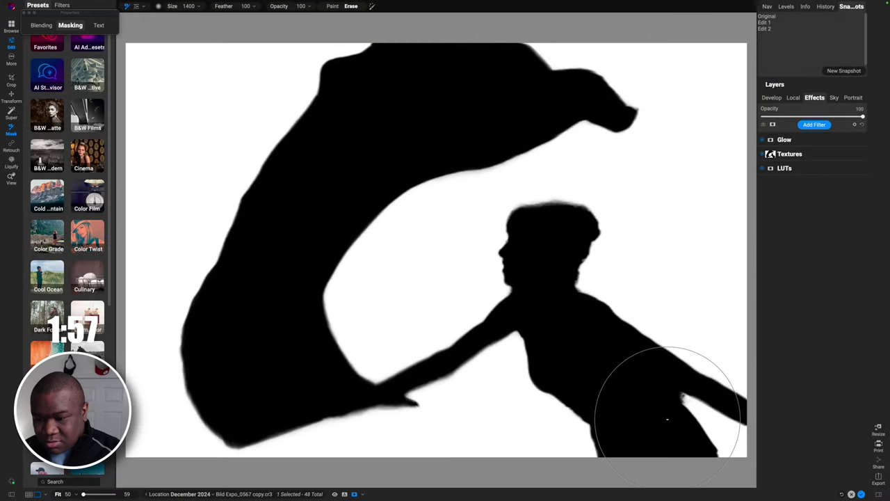
key("super+m")
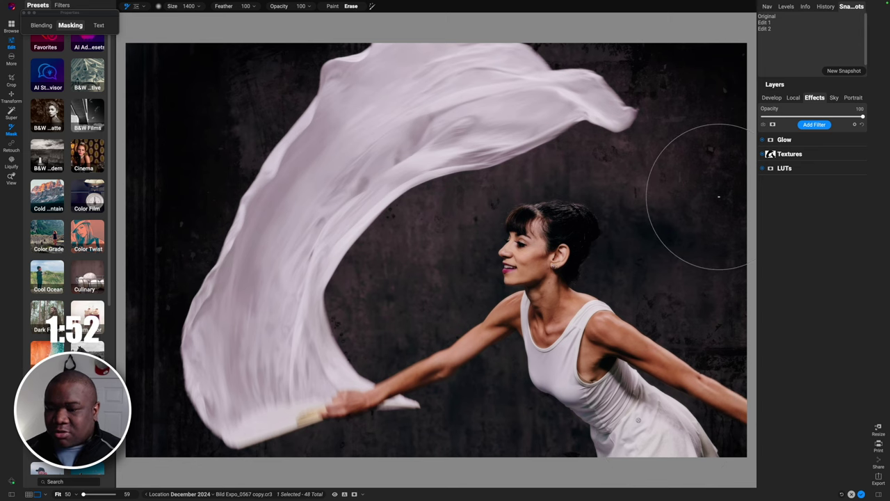
Step: Save the current textured look as a new snapshot named Edit 3
left_click(832, 72)
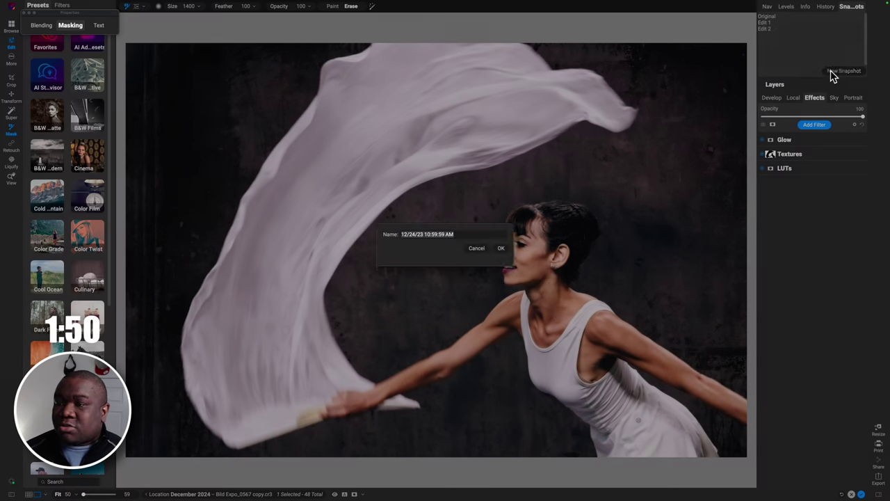
type("Edit 3")
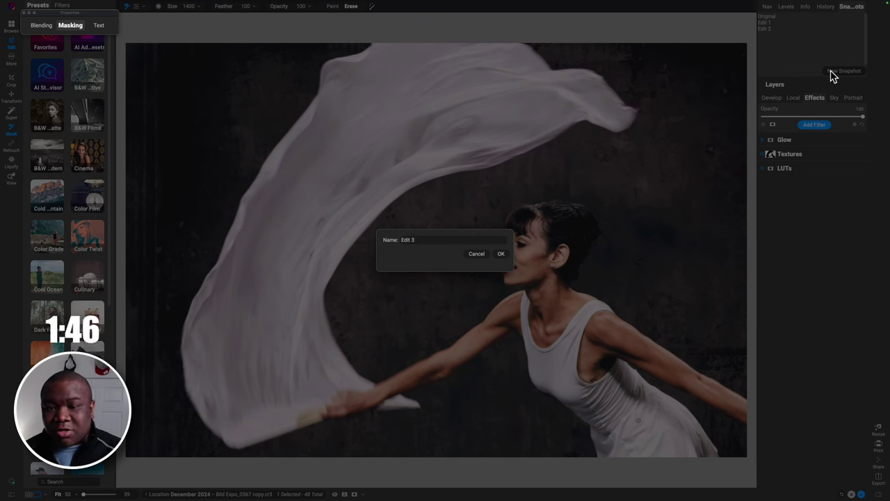
key("Return")
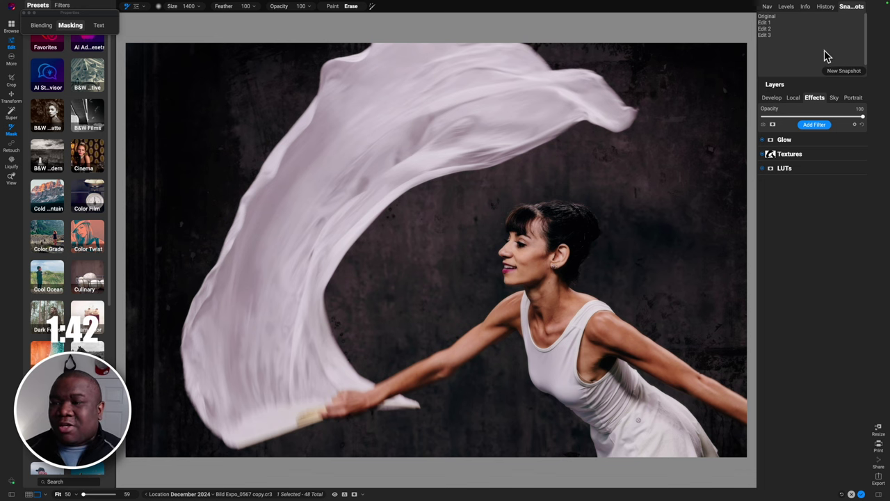
Step: Return to the Original unedited photo and add a Vintage filter (Color + Cool)
left_click(775, 19)
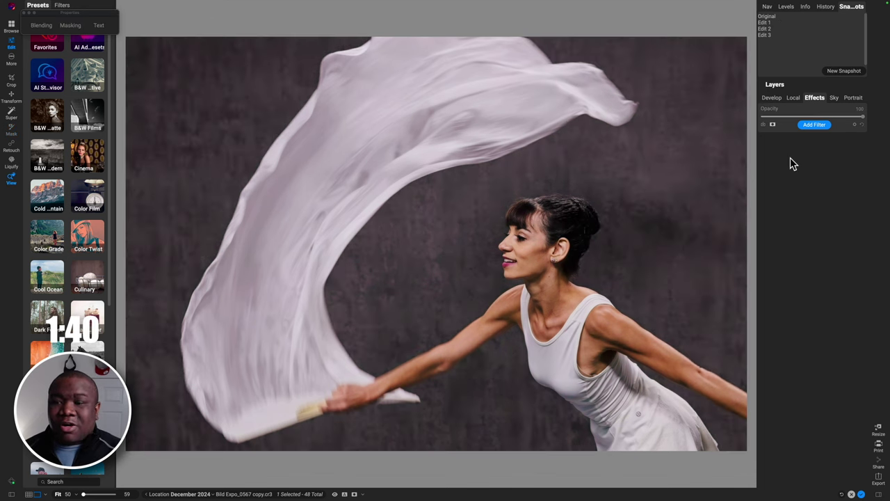
left_click(813, 127)
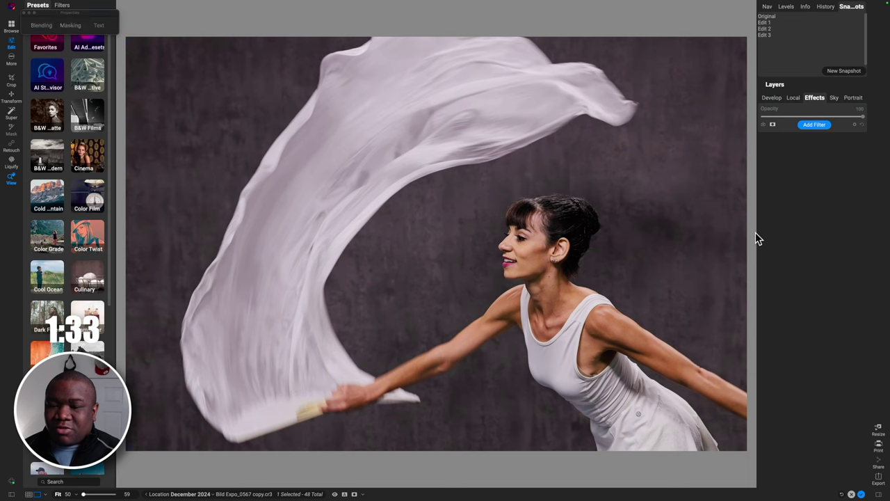
left_click(755, 232)
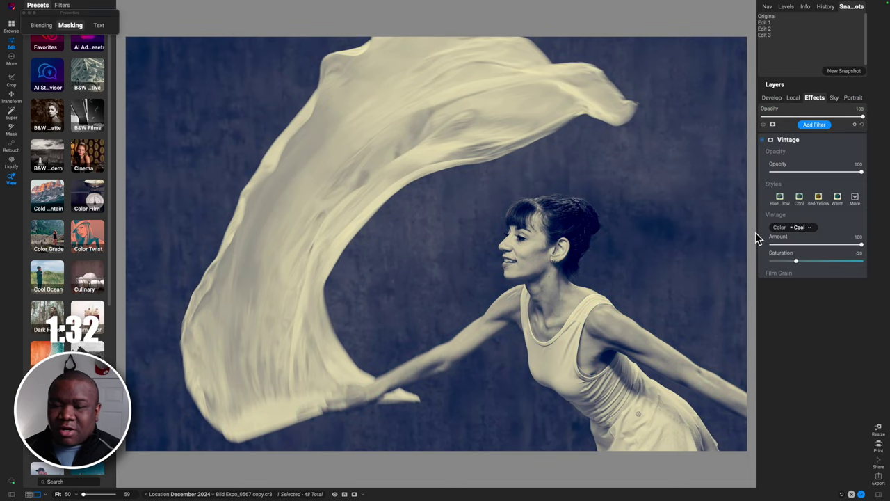
Step: Set the Vintage tone to Teal and limit it to Highlights with a range of 42
left_click(809, 228)
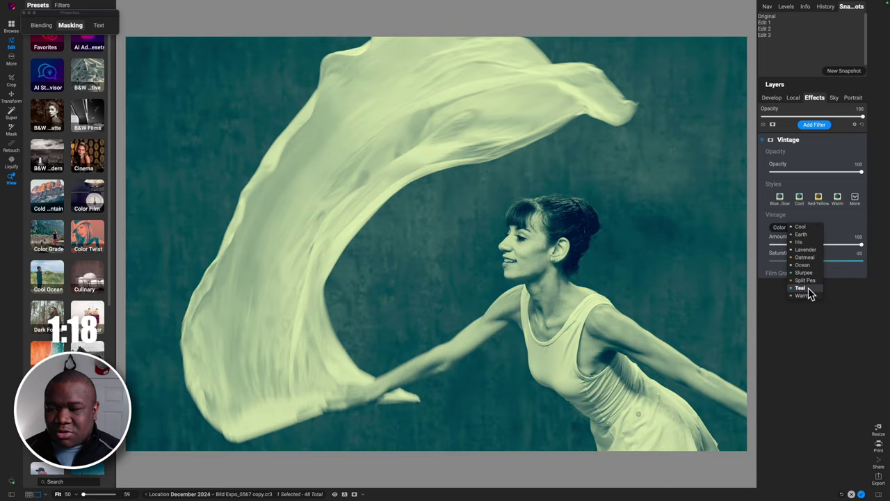
left_click(807, 289)
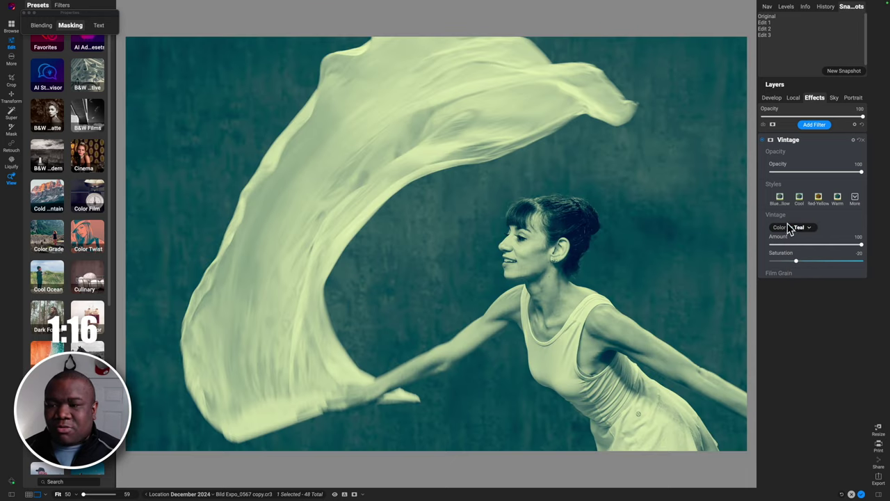
left_click(771, 141)
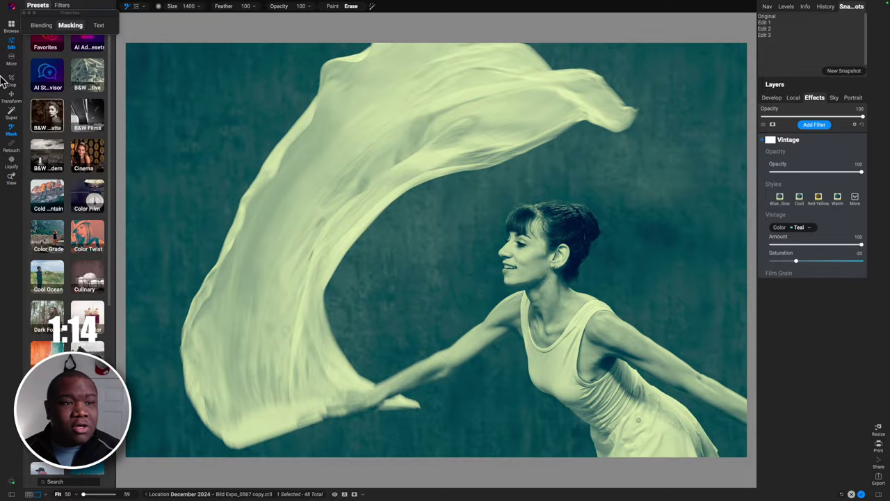
left_click(46, 28)
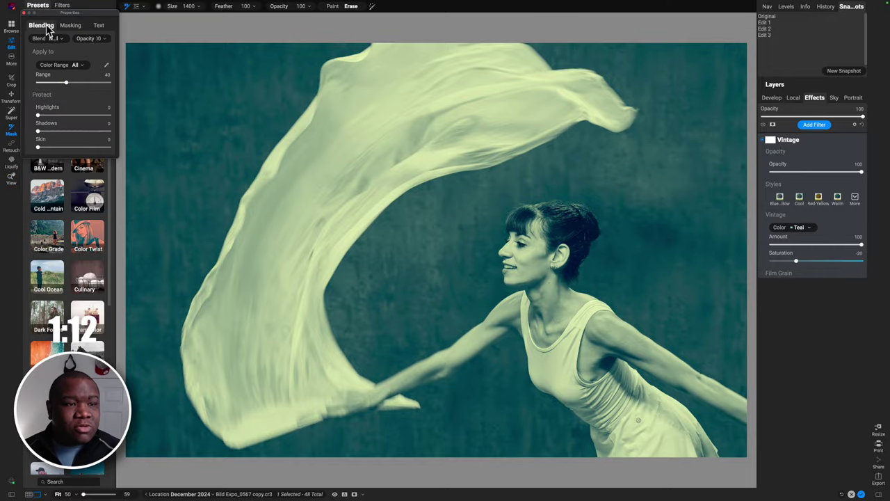
left_click(78, 65)
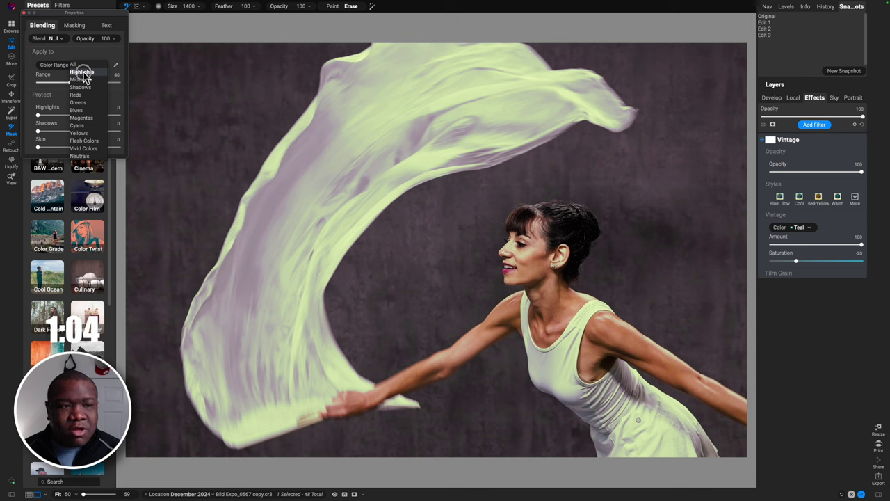
left_click(82, 72)
left_click_drag(72, 85, 61, 85)
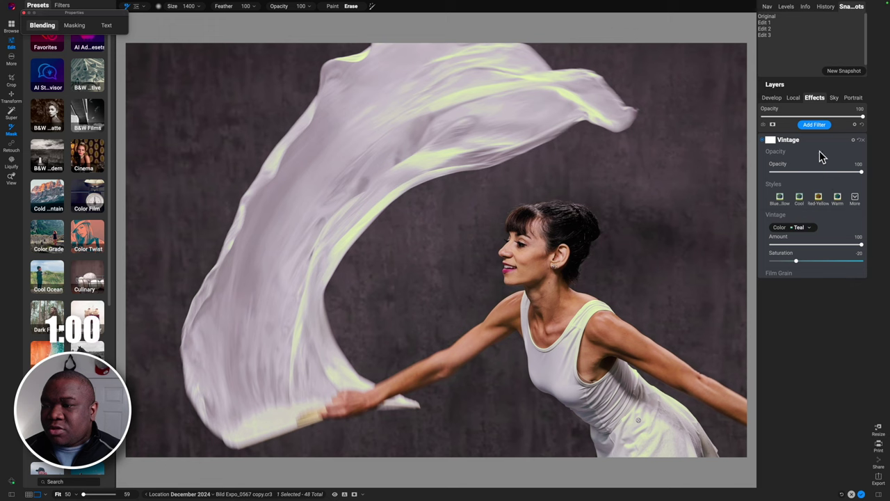
Step: Add a second Vintage filter with the Split Pea colour tint
left_click(818, 130)
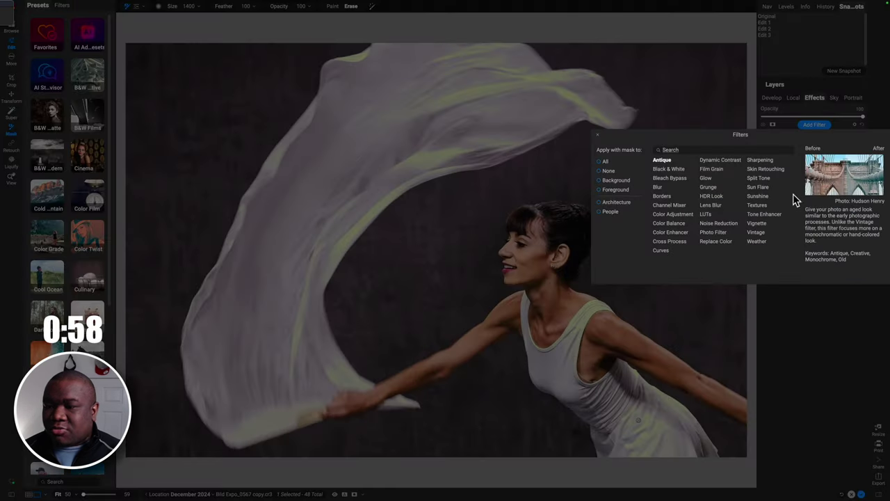
left_click(758, 232)
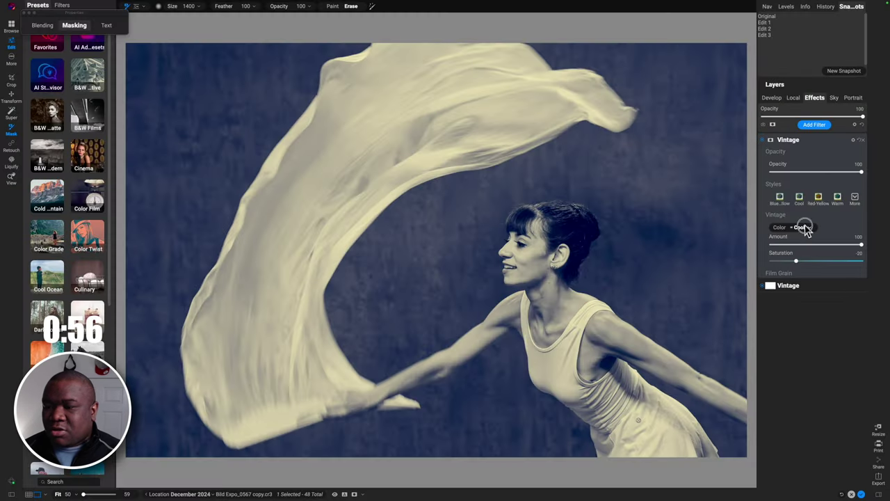
left_click(801, 227)
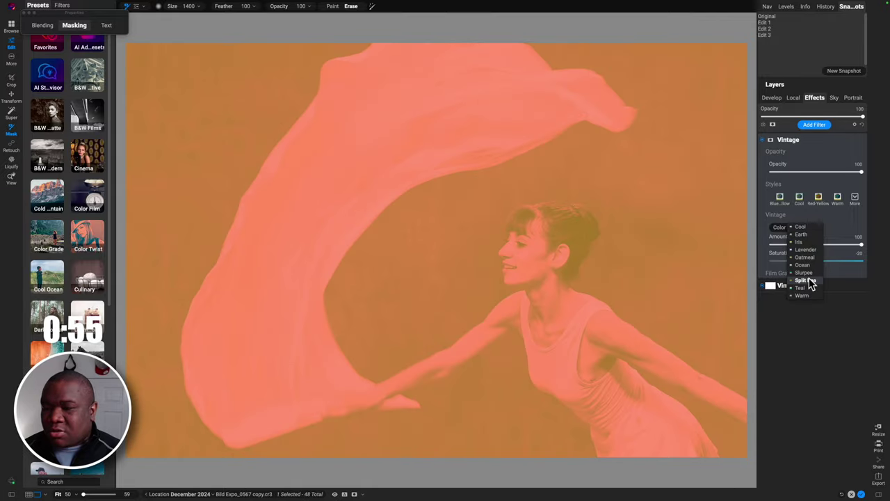
left_click(805, 280)
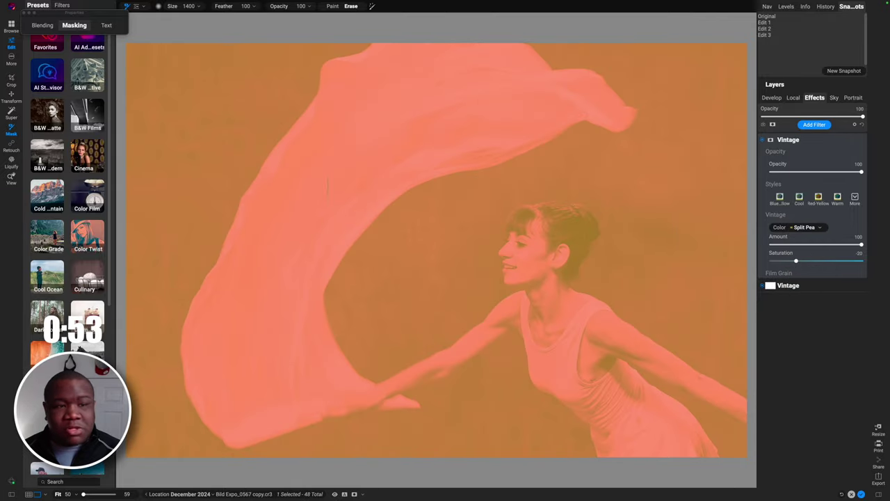
Step: Restrict the Split Pea vintage to Shadows, with Amount 46 and opacity 48
left_click(45, 25)
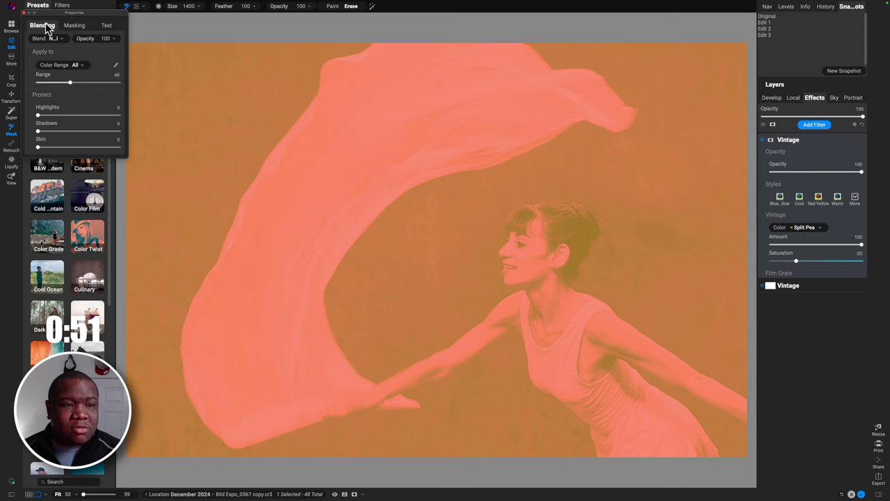
left_click(75, 65)
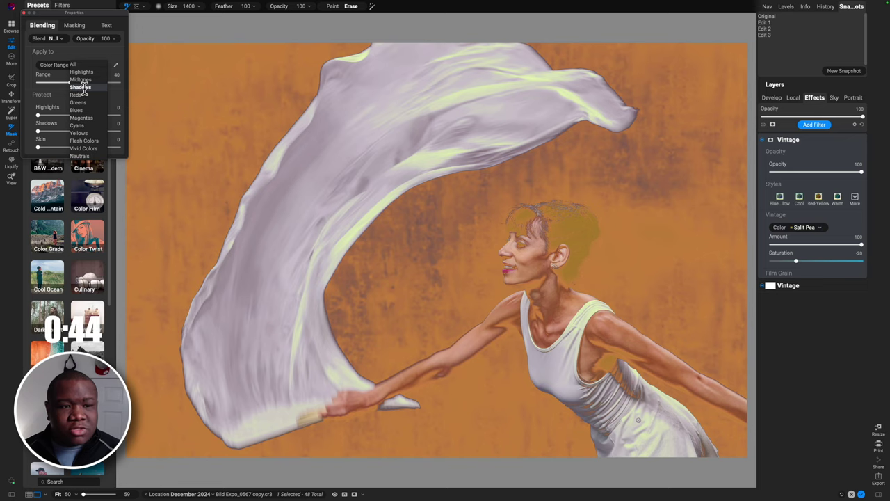
left_click(80, 87)
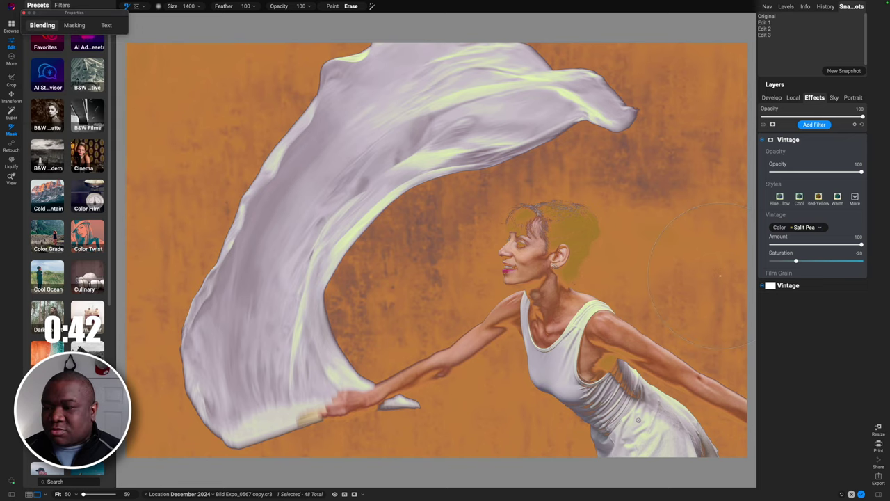
left_click_drag(861, 245, 811, 247)
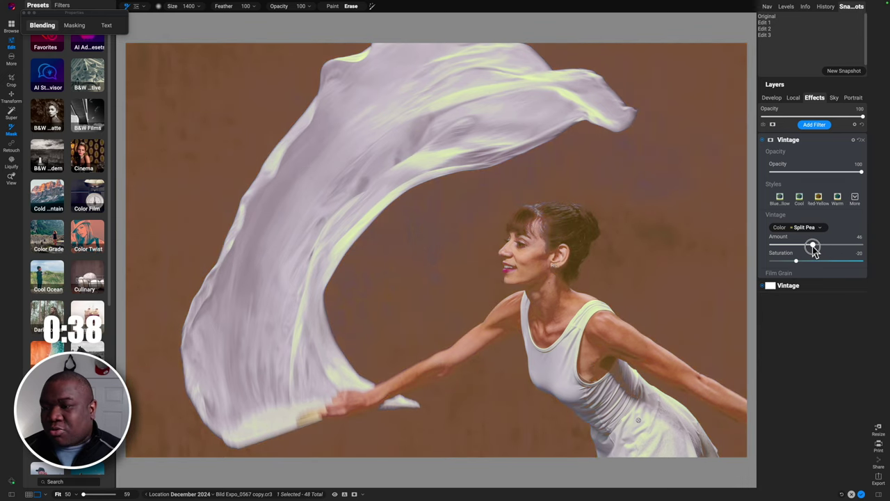
left_click_drag(860, 172, 814, 175)
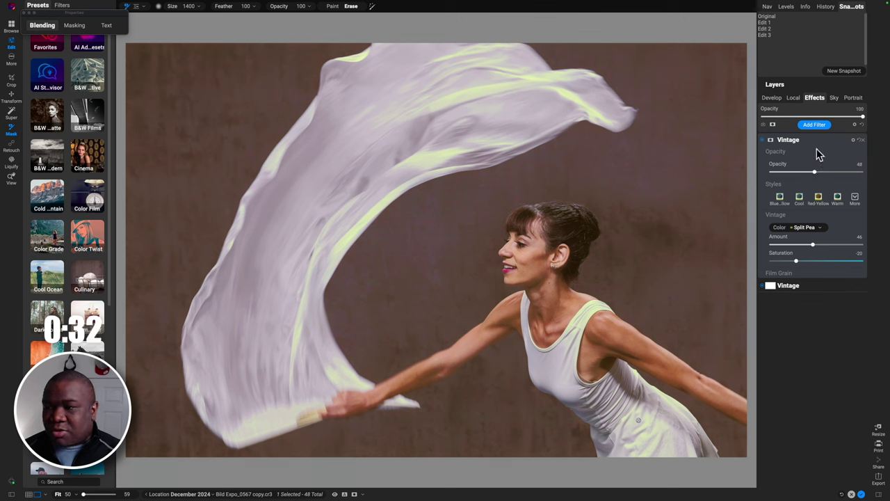
left_click(811, 141)
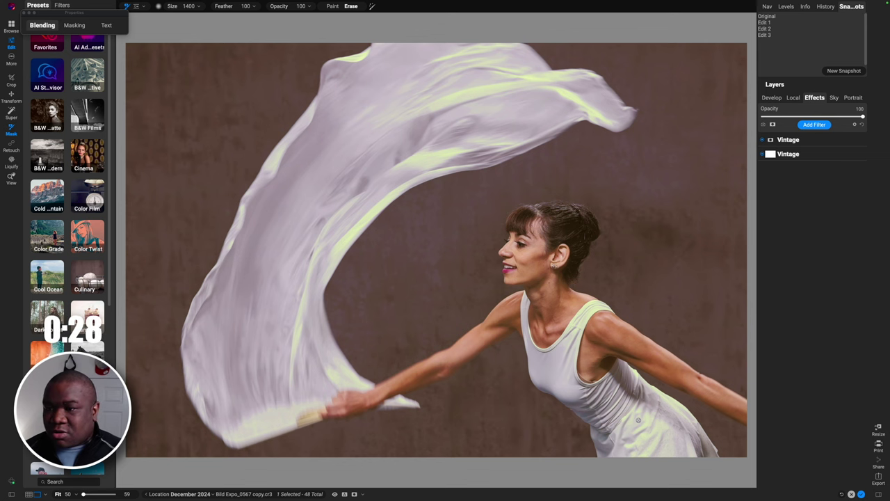
Step: Compare the before/after preview, then add a Glow with Amount 59, Halo 23, opacity 69
key("super+p")
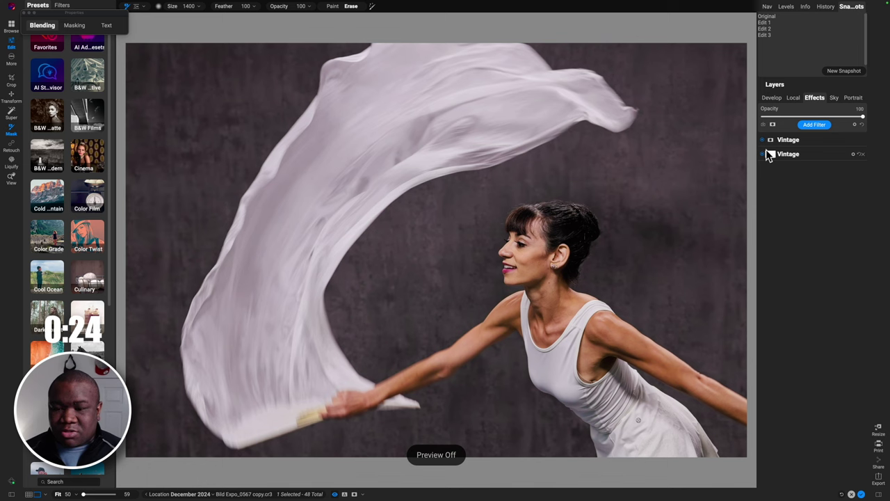
key("super+p")
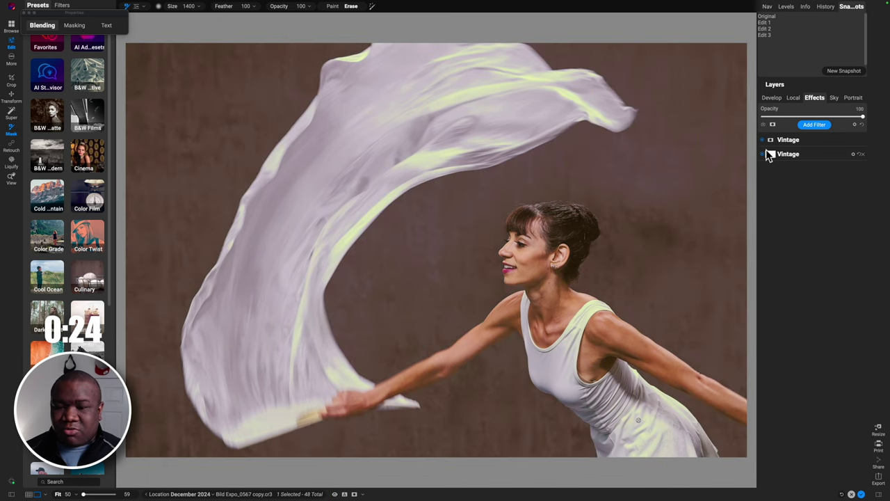
left_click(811, 126)
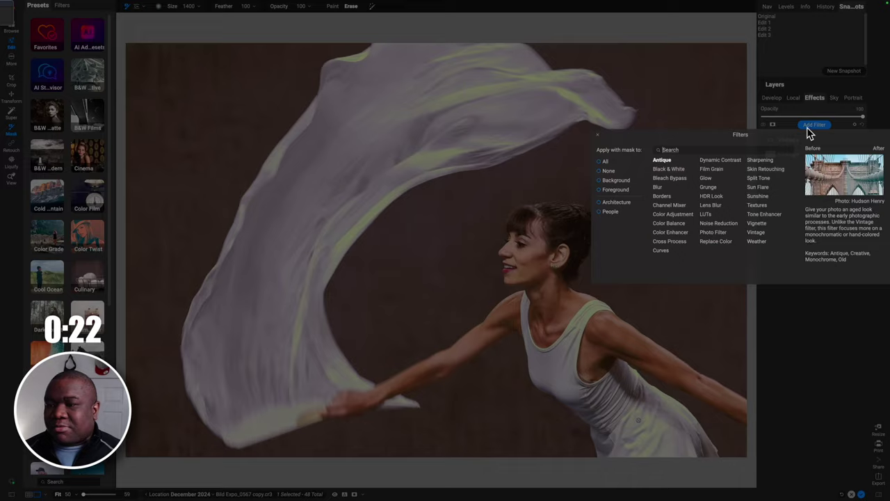
left_click(705, 181)
left_click_drag(789, 236, 790, 254)
left_click_drag(861, 172, 832, 173)
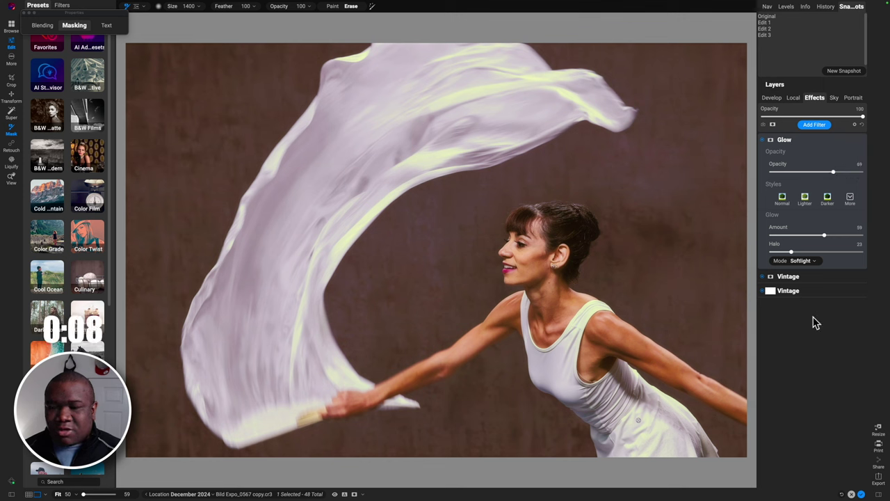
Step: Save the current look as a new snapshot named Edit 4
left_click(843, 71)
type("E")
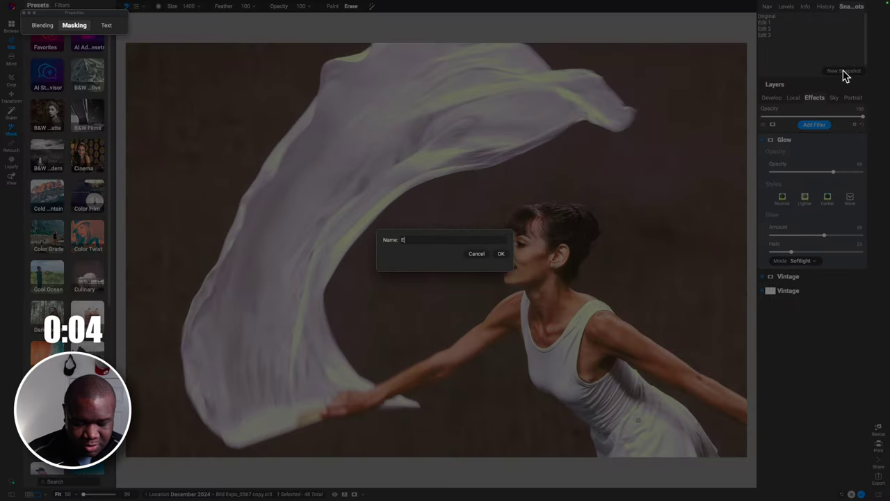
type("dit 4")
key("Return")
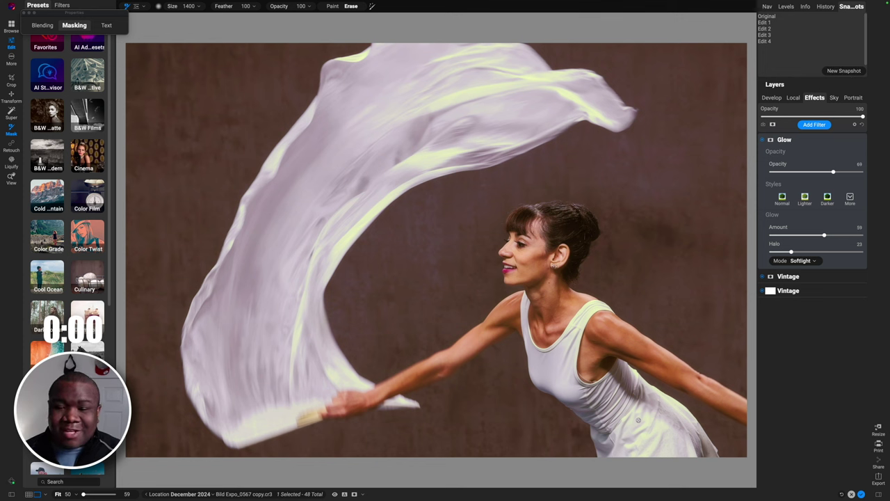
left_click(768, 18)
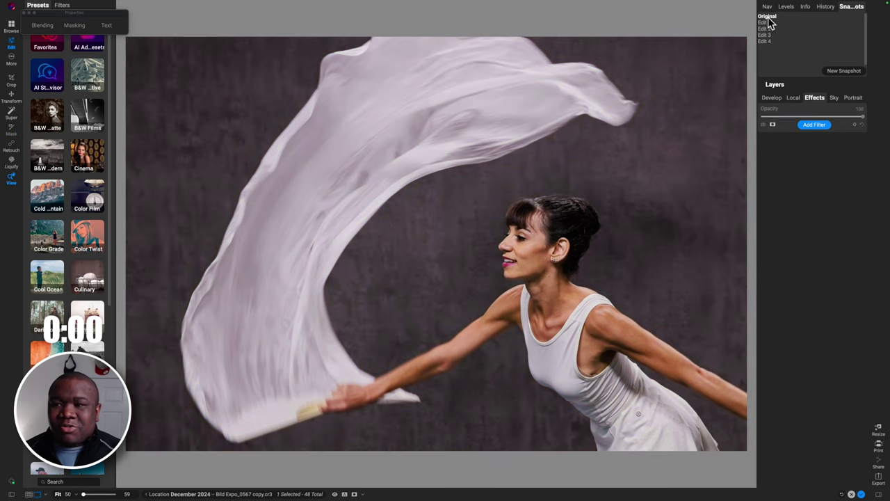
left_click(766, 22)
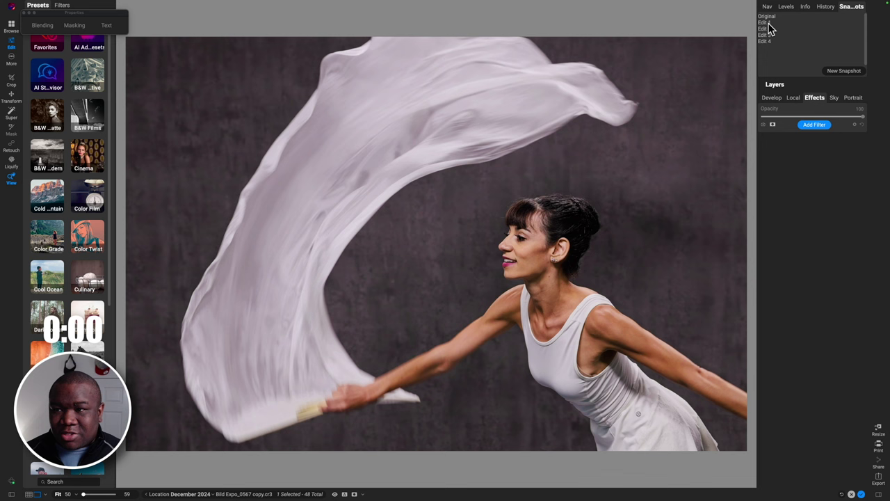
left_click(767, 29)
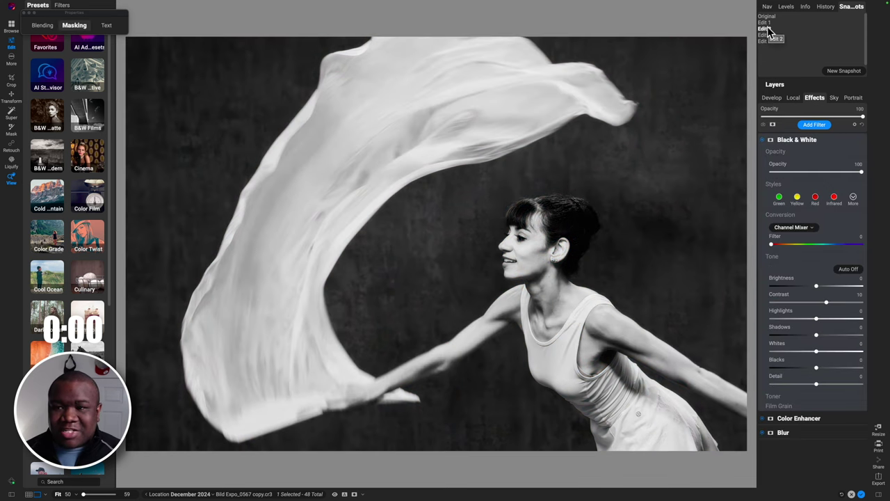
left_click(768, 29)
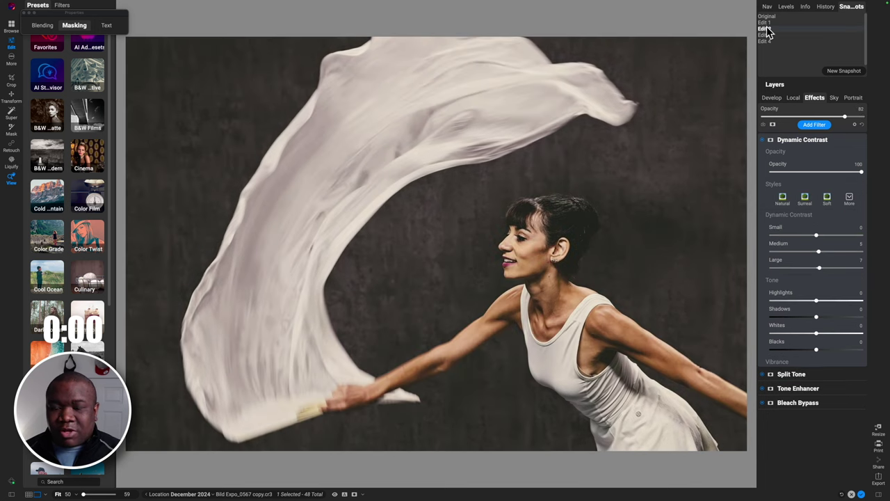
left_click(767, 23)
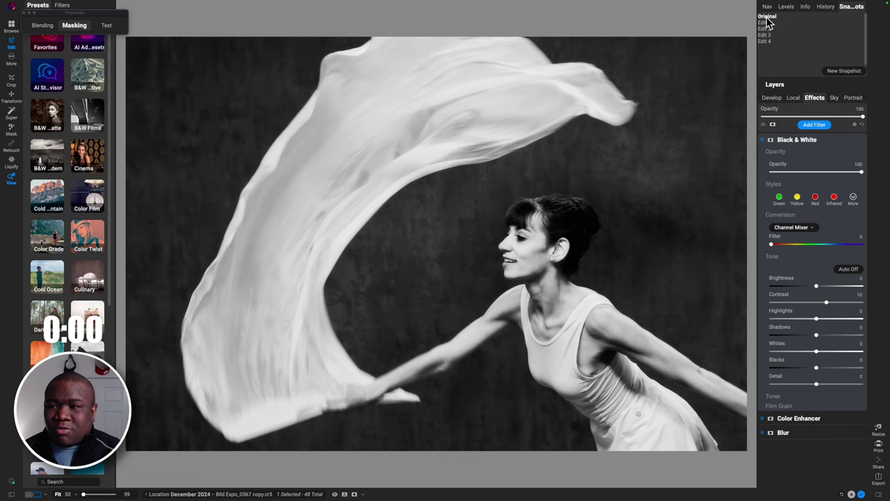
left_click(766, 17)
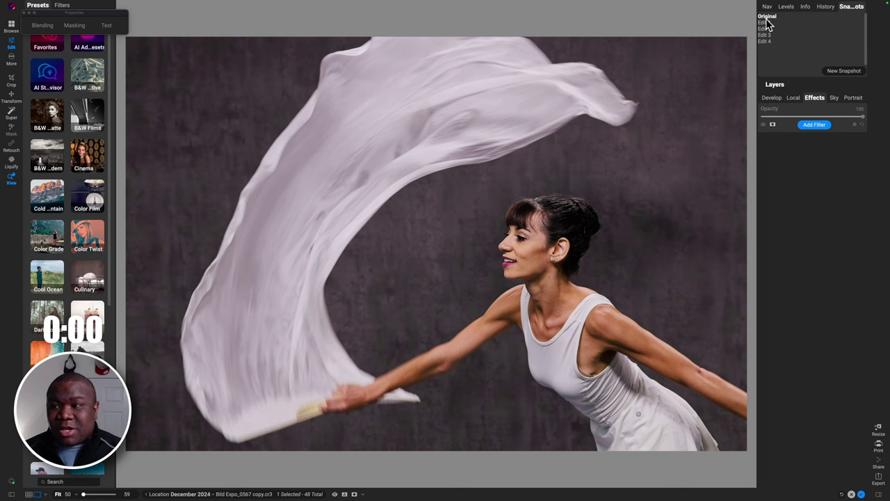
left_click(765, 23)
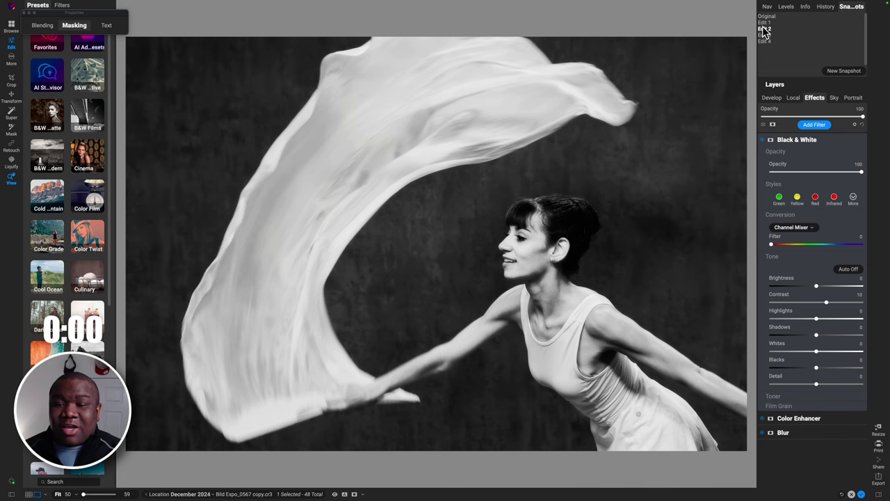
left_click(764, 30)
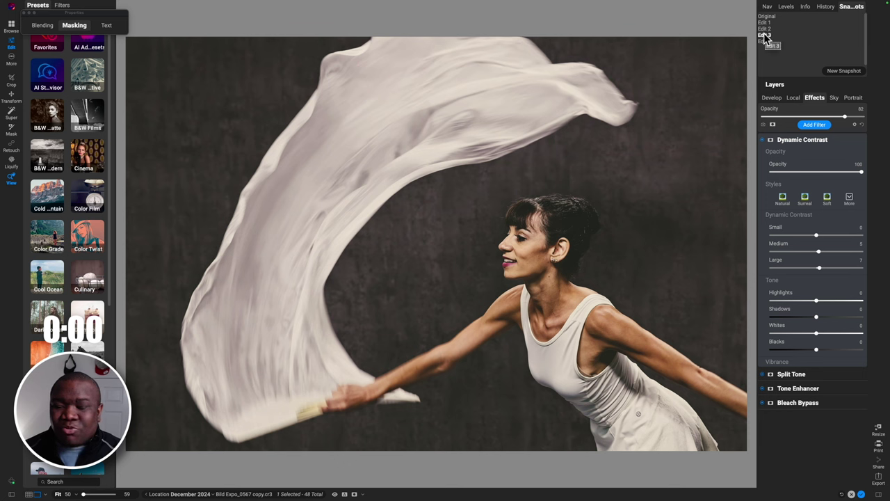
left_click(765, 35)
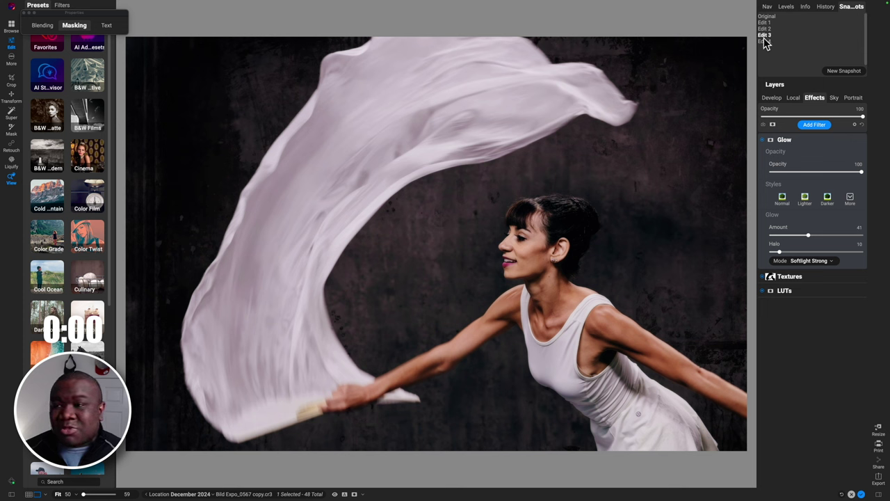
left_click(764, 42)
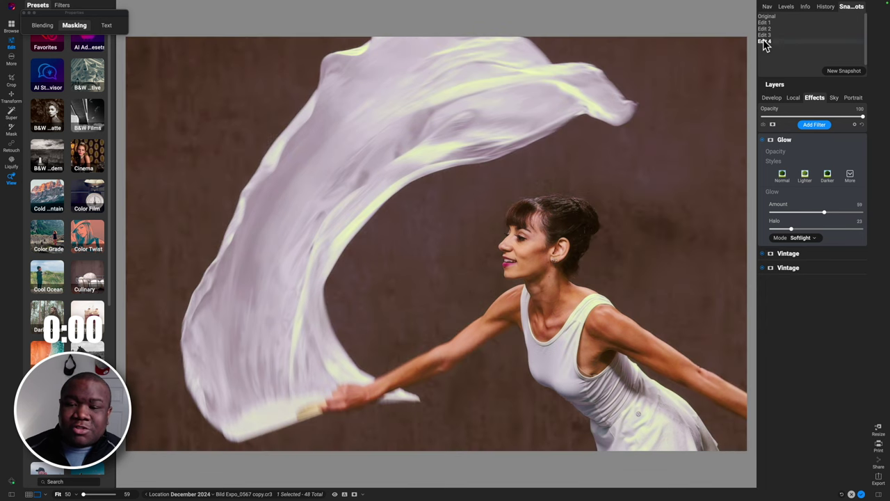